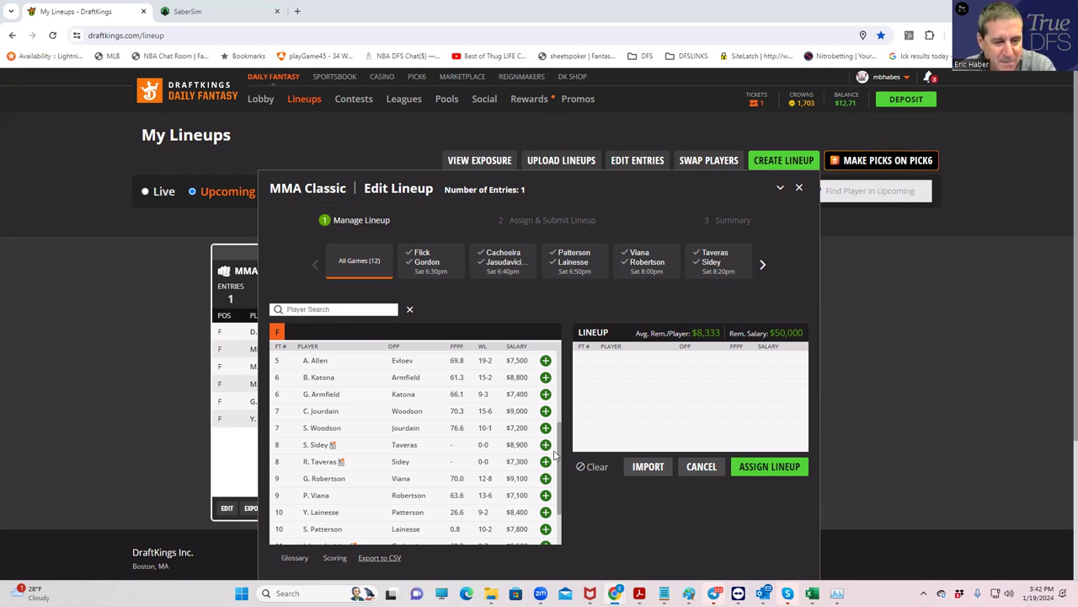
Step: Add fighters D. Du Plessis, M. Gordon and Y. Lainesse to the empty MMA Classic lineup
{"action": "left_click_drag", "start_coordinate": [561, 452], "coordinate": [559, 354]}
{"action": "left_click_drag", "start_coordinate": [562, 417], "coordinate": [559, 527]}
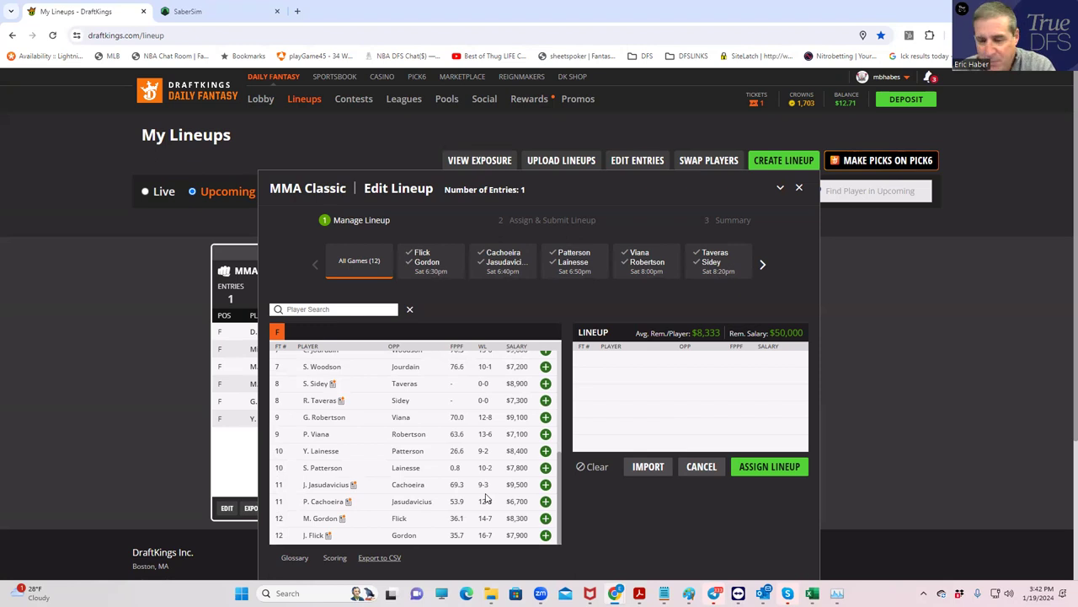
{"action": "left_click_drag", "start_coordinate": [562, 471], "coordinate": [557, 350]}
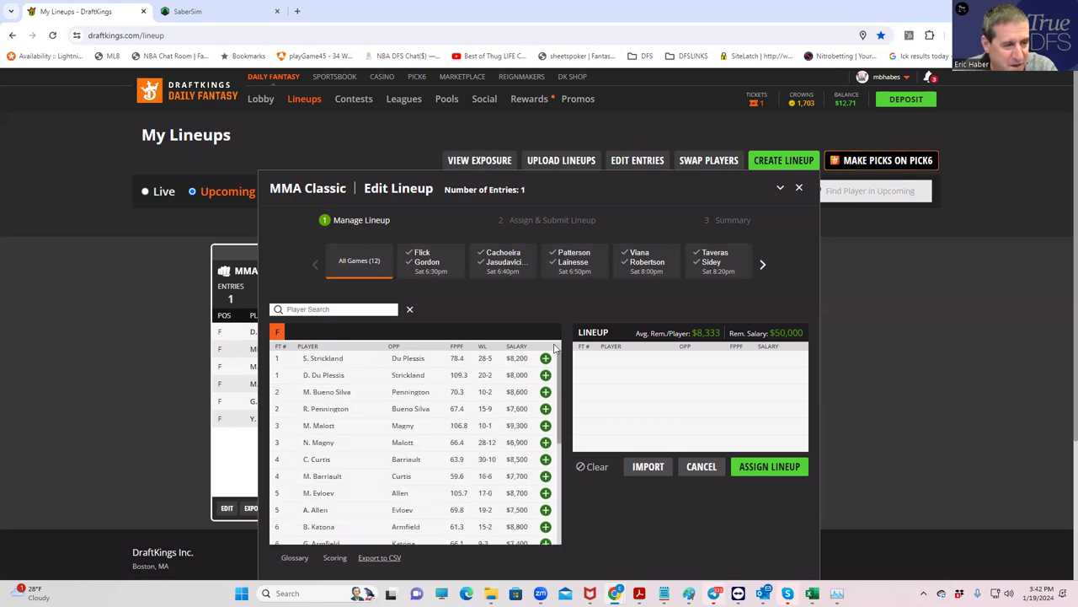
{"action": "left_click", "coordinate": [546, 376]}
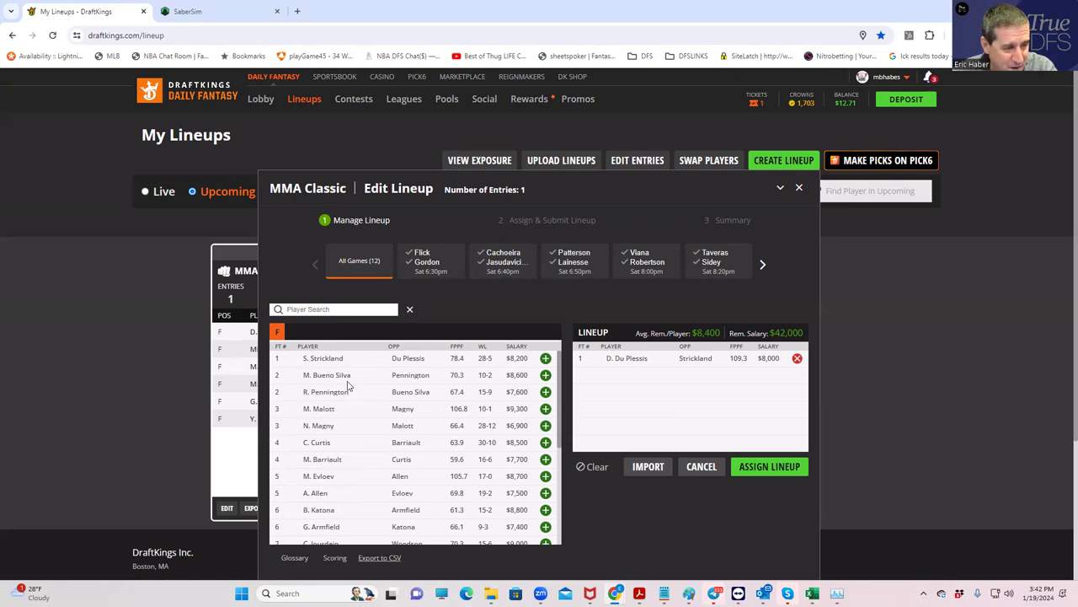
{"action": "scroll", "coordinate": [557, 485], "scroll_direction": "down", "scroll_amount": 5}
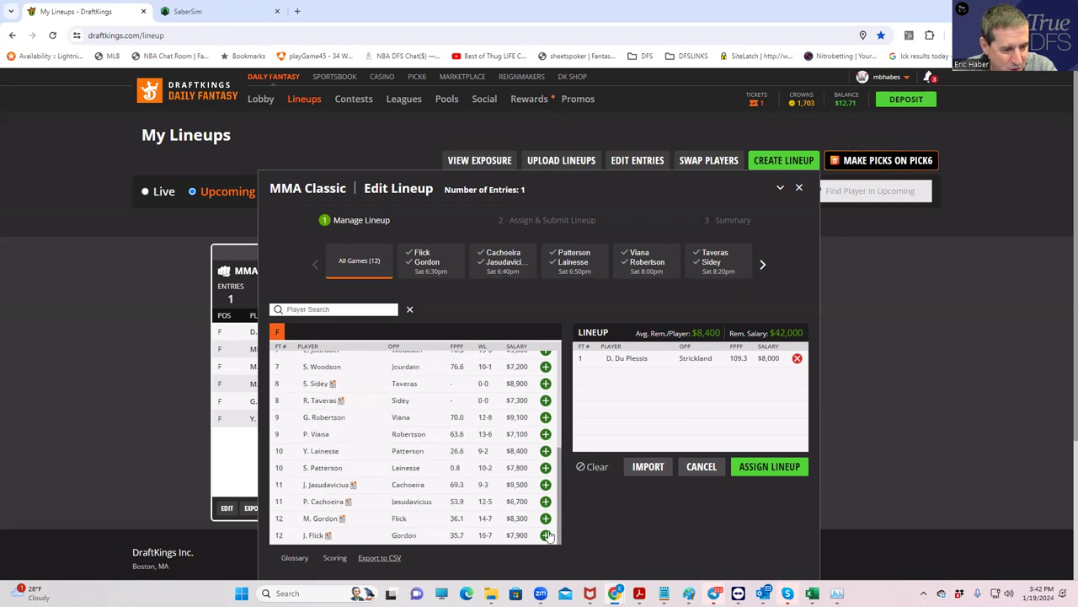
{"action": "left_click", "coordinate": [546, 519]}
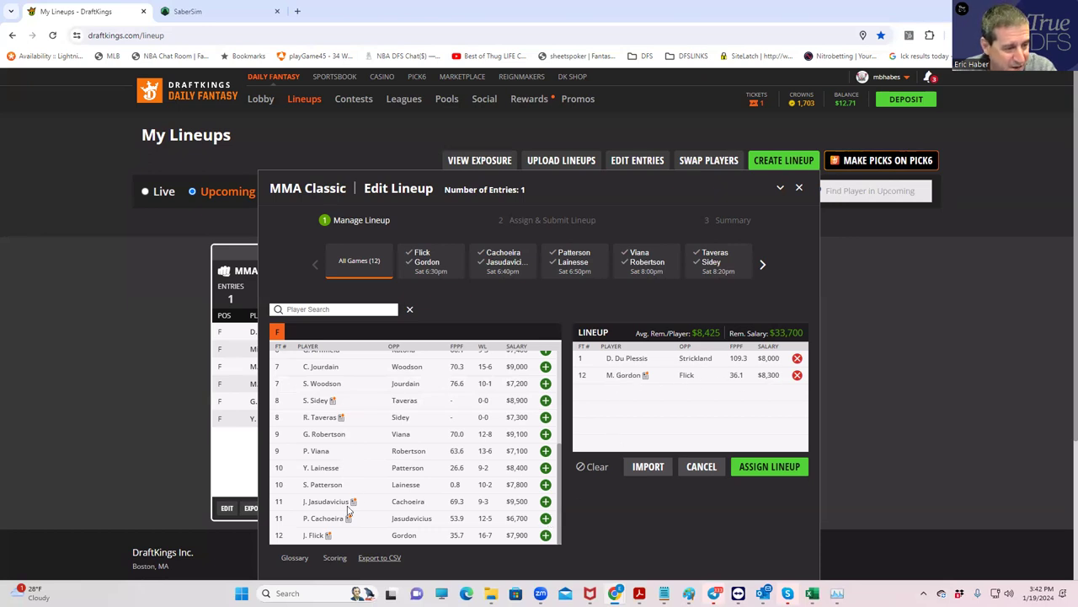
{"action": "left_click", "coordinate": [545, 468]}
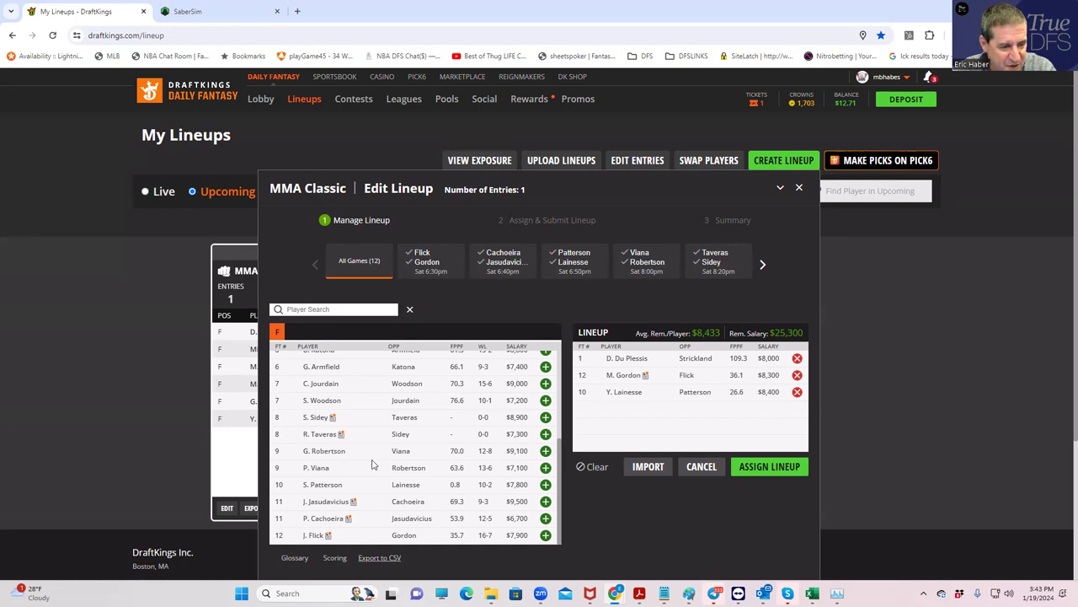
Step: Fill the last three lineup spots with M. Malott, M. Evloev and, after sorting the fighters by ascending salary, R. Taveras
{"action": "scroll", "coordinate": [556, 454], "scroll_direction": "up", "scroll_amount": 3}
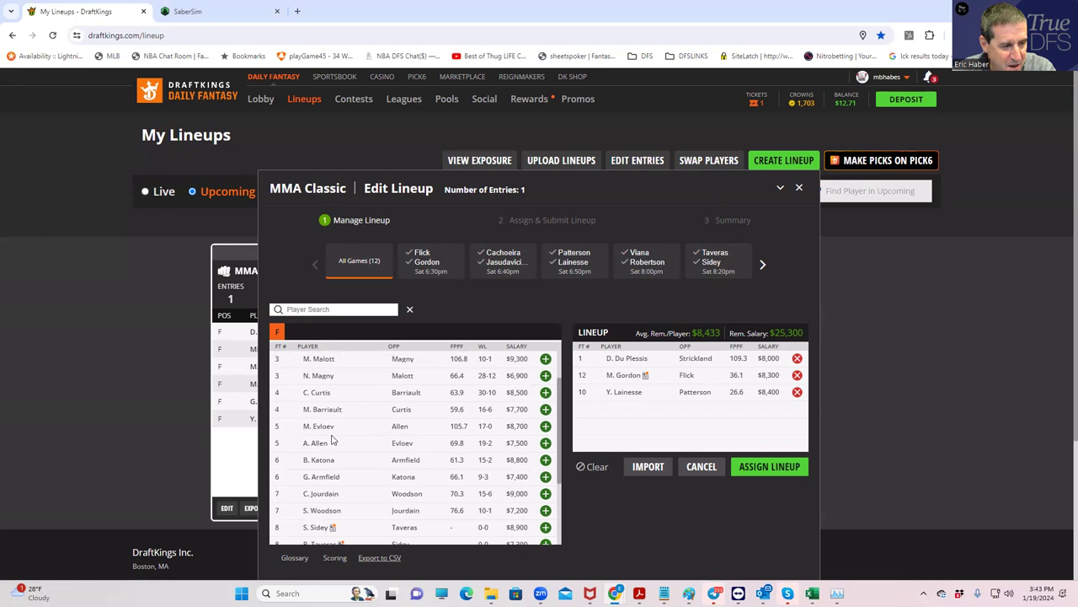
{"action": "scroll", "coordinate": [329, 402], "scroll_direction": "up", "scroll_amount": 2}
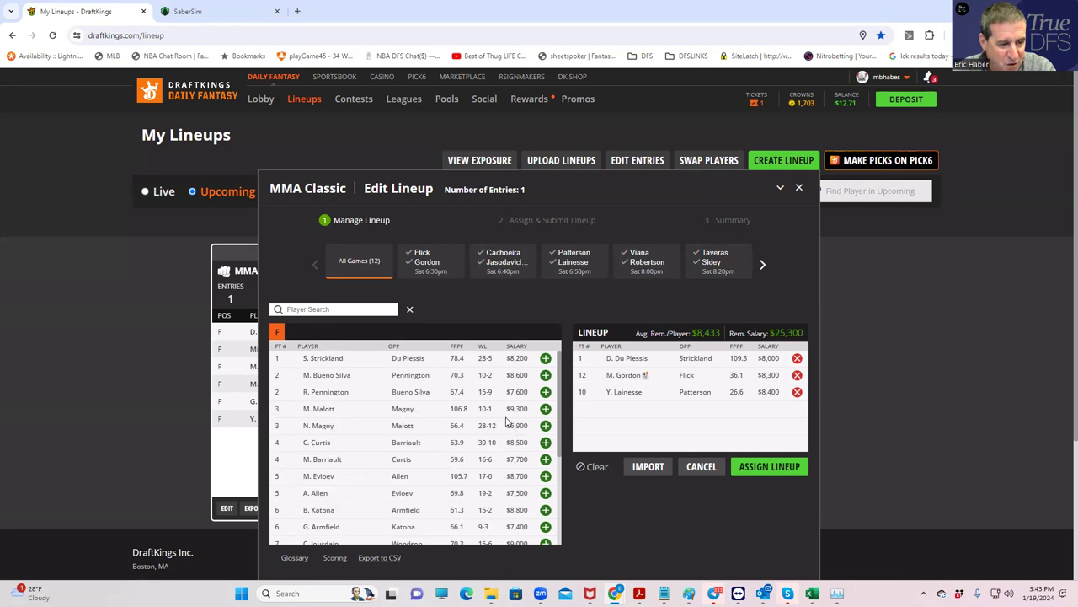
{"action": "left_click", "coordinate": [546, 409]}
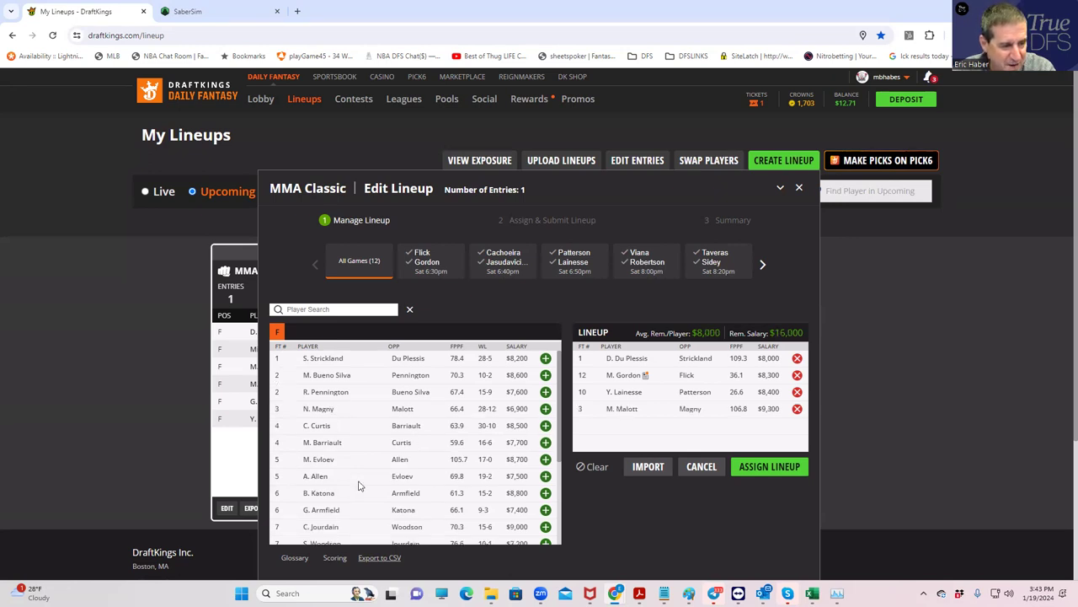
{"action": "left_click", "coordinate": [546, 459]}
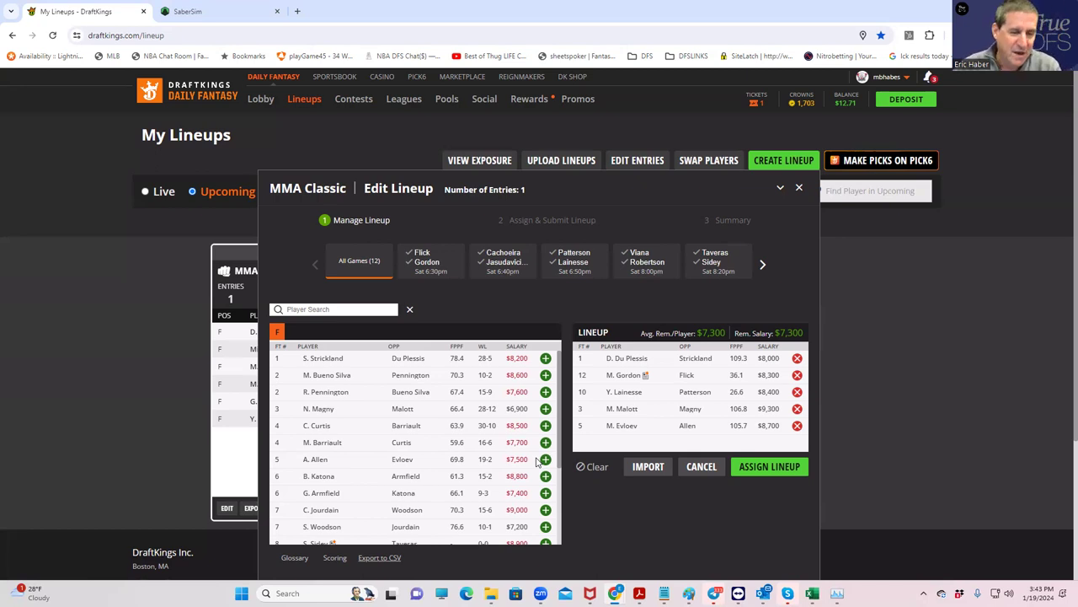
{"action": "left_click", "coordinate": [517, 347]}
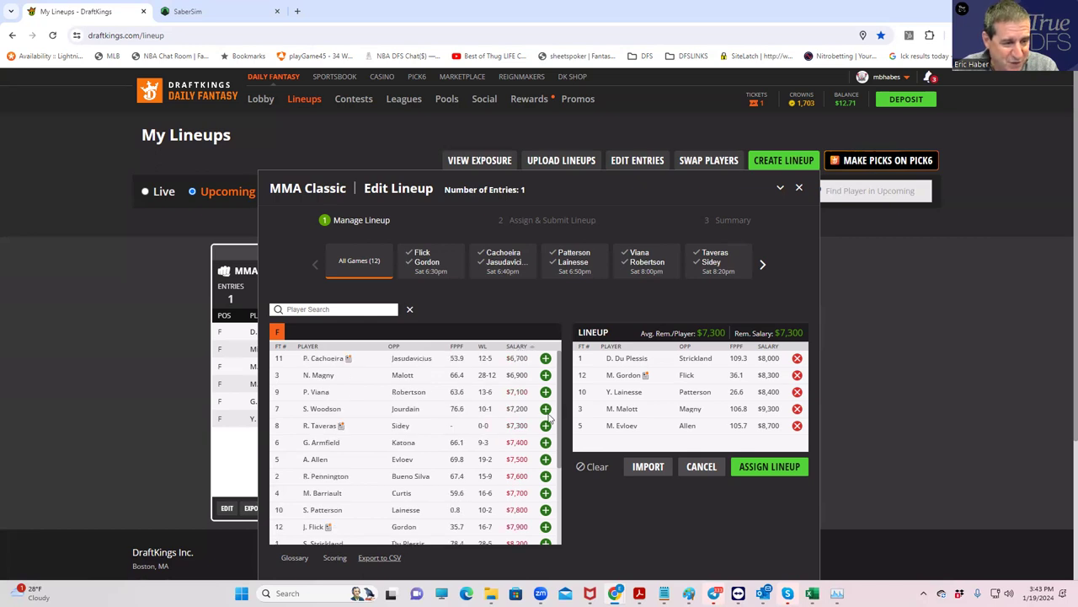
{"action": "left_click", "coordinate": [546, 426]}
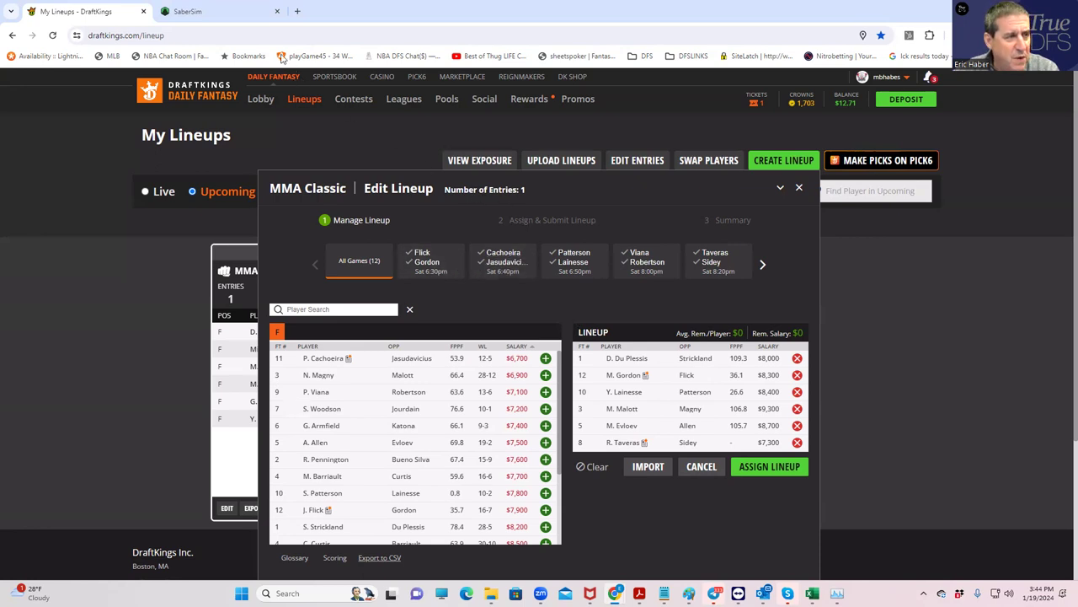
Step: Switch to SaberSim and upload MMADK_Sim from the KrugMMA folder as custom projections and ownership, without saving a projections source
{"action": "left_click", "coordinate": [196, 12]}
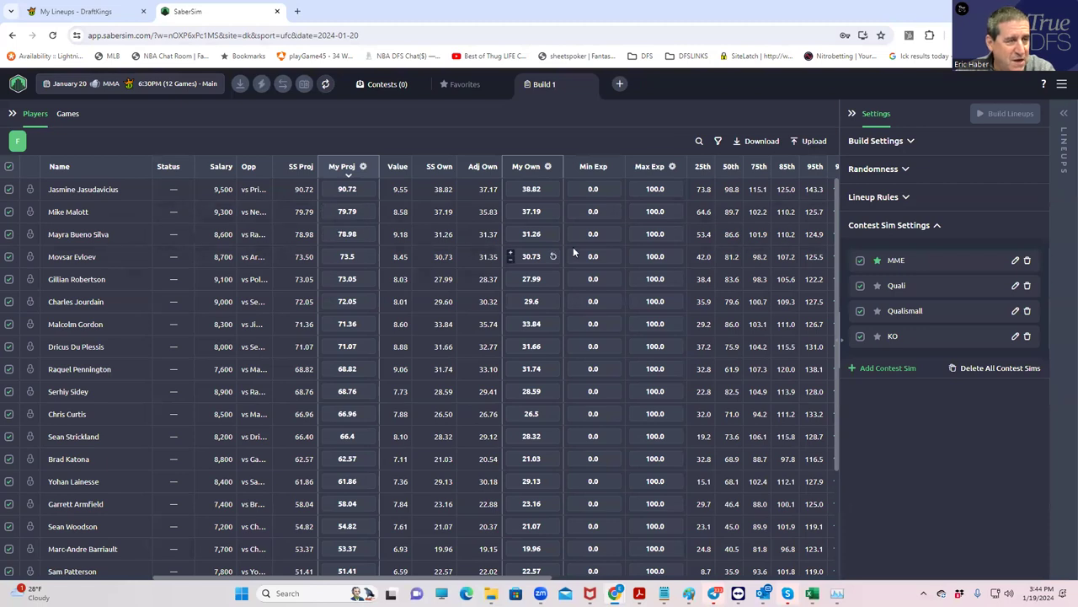
{"action": "left_click", "coordinate": [808, 142]}
{"action": "left_click", "coordinate": [688, 151]}
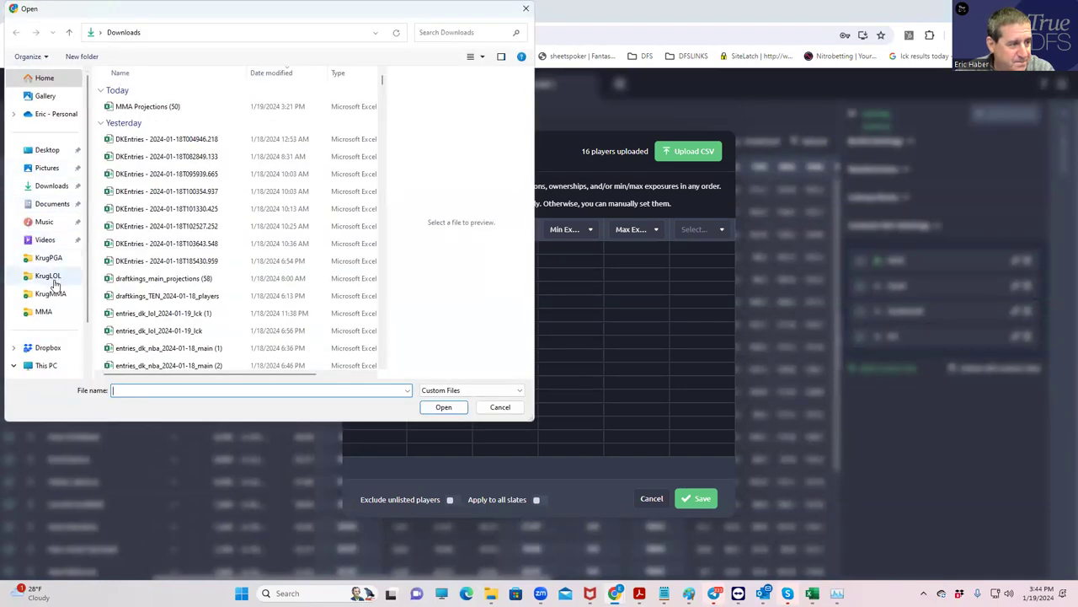
{"action": "left_click", "coordinate": [48, 293]}
{"action": "left_click", "coordinate": [137, 92]}
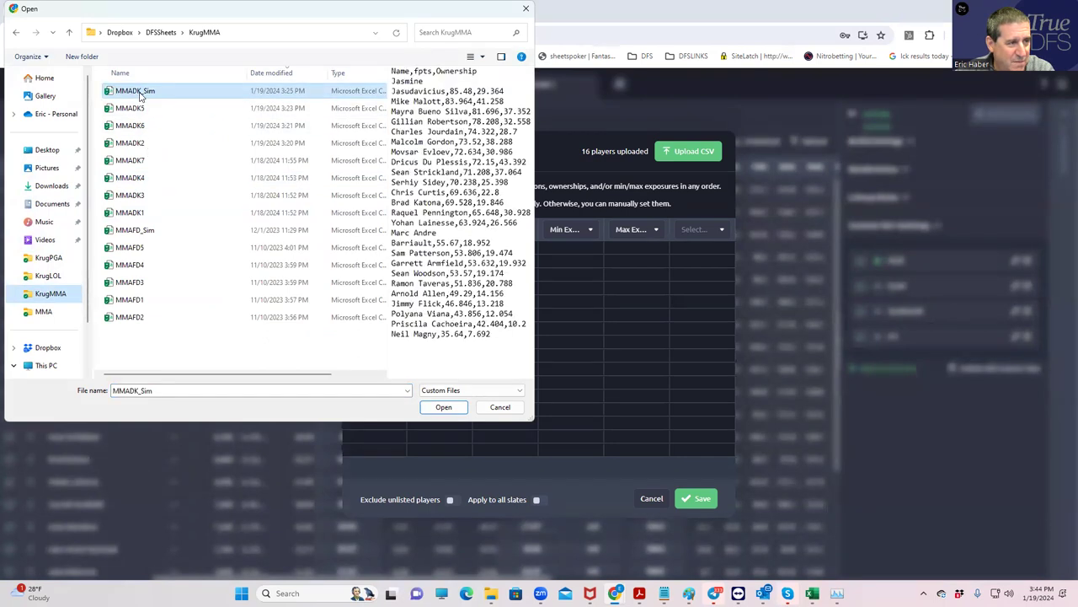
{"action": "left_click", "coordinate": [436, 412]}
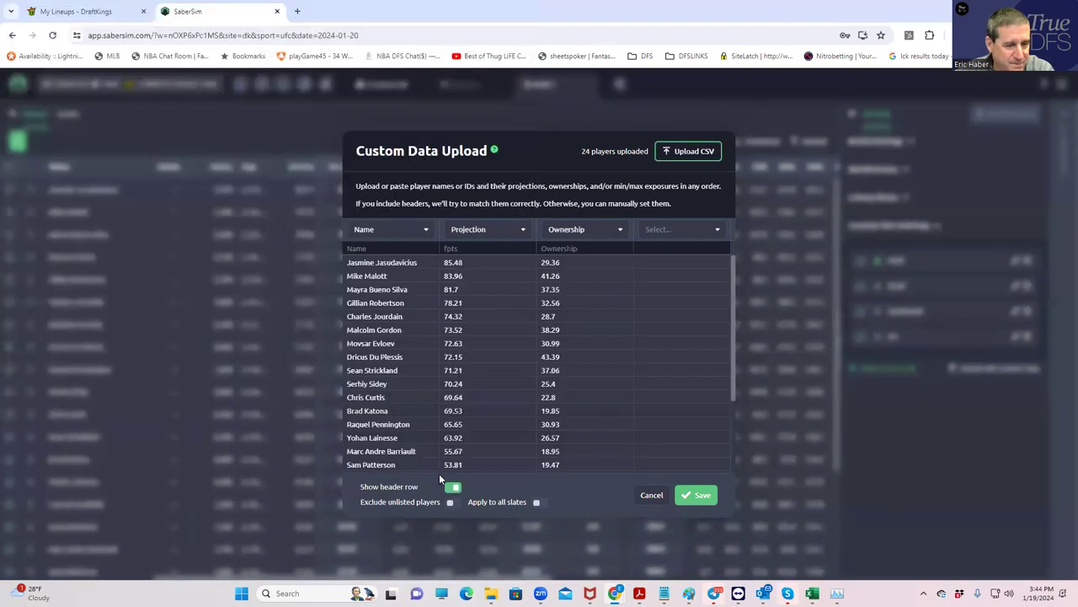
{"action": "left_click", "coordinate": [697, 496]}
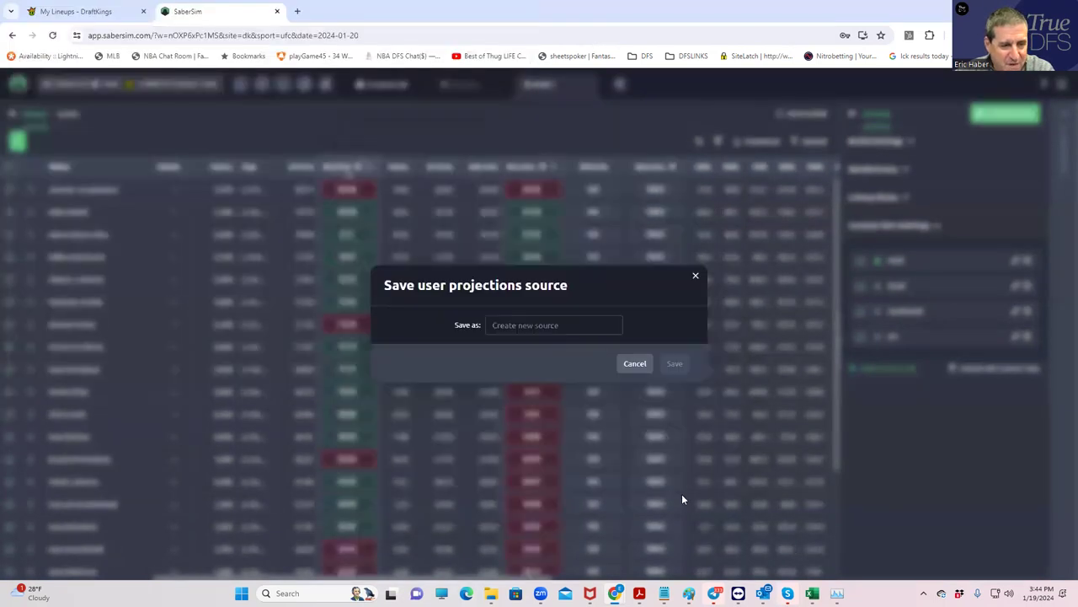
{"action": "left_click", "coordinate": [625, 366]}
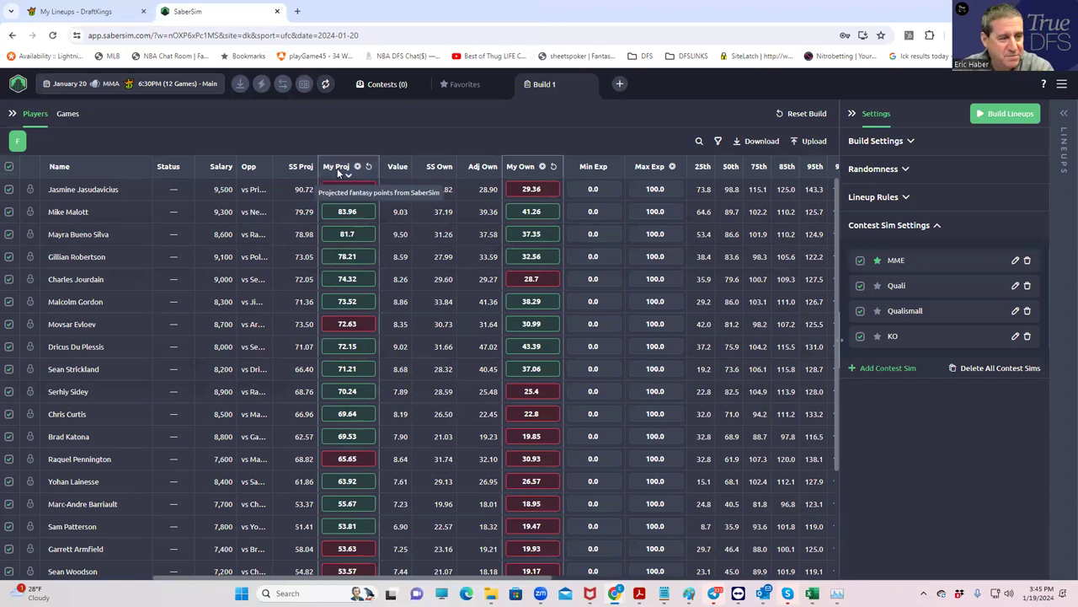
Step: Switch the build mode from Optimizer to Sim and set the number of lineups to 150
{"action": "left_click", "coordinate": [888, 143]}
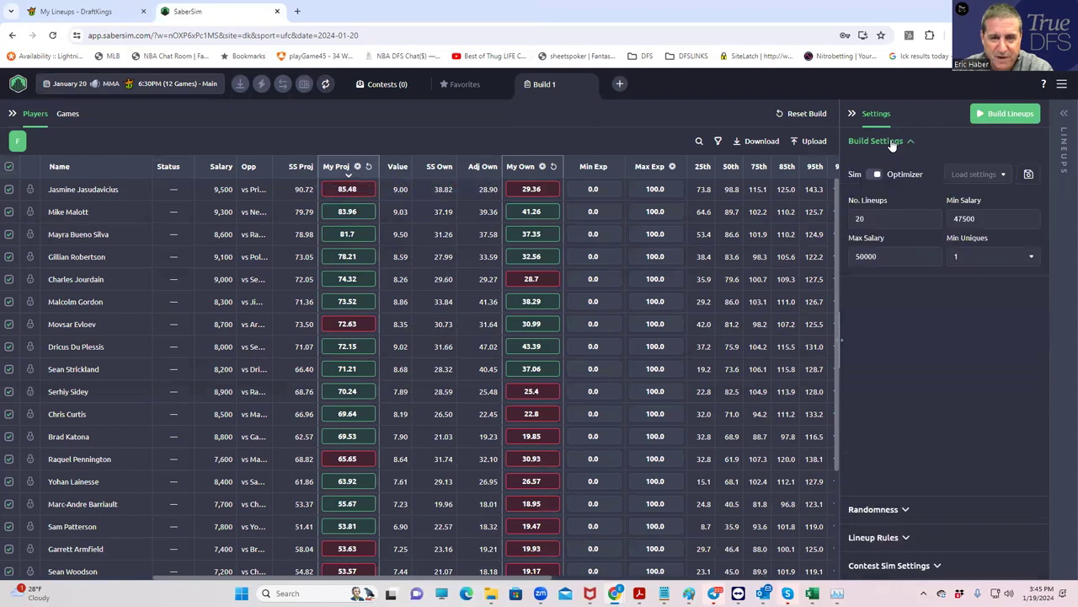
{"action": "left_click", "coordinate": [873, 175]}
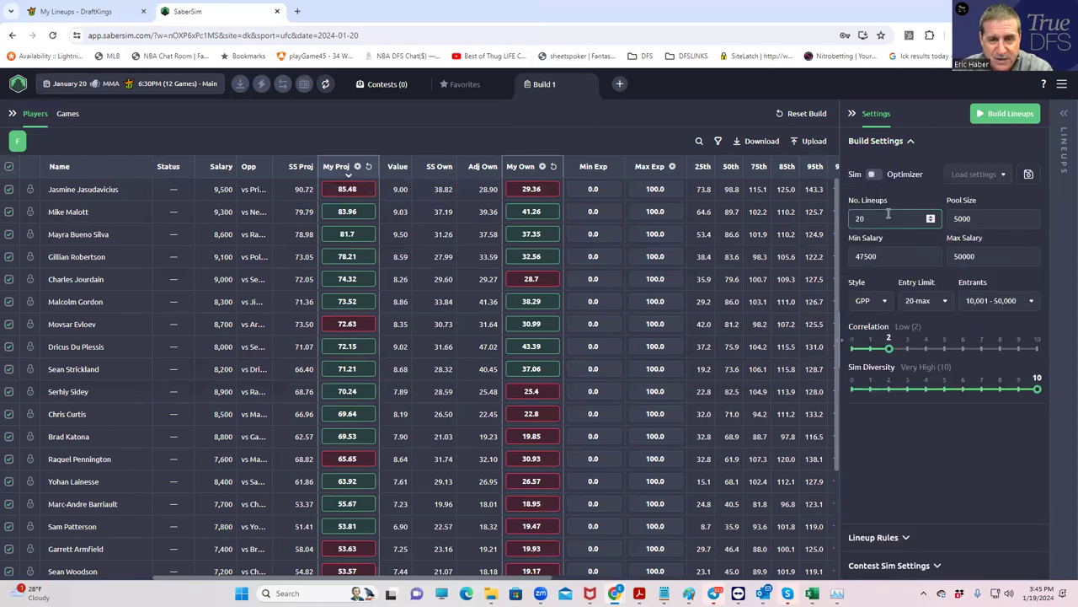
{"action": "key", "text": "BackSpace"}
{"action": "key", "text": "BackSpace"}
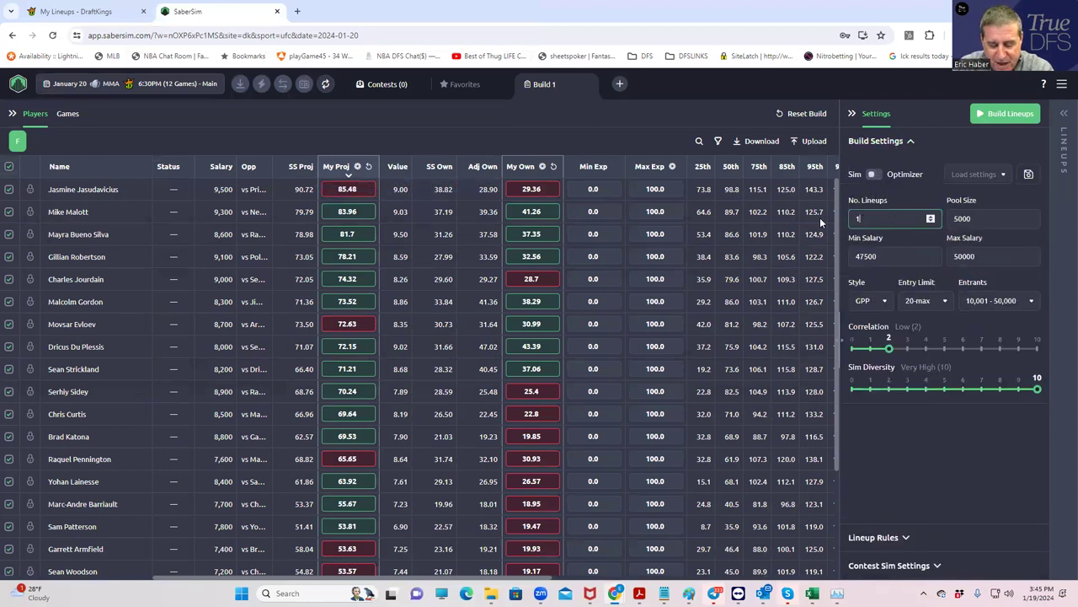
{"action": "type", "text": "150"}
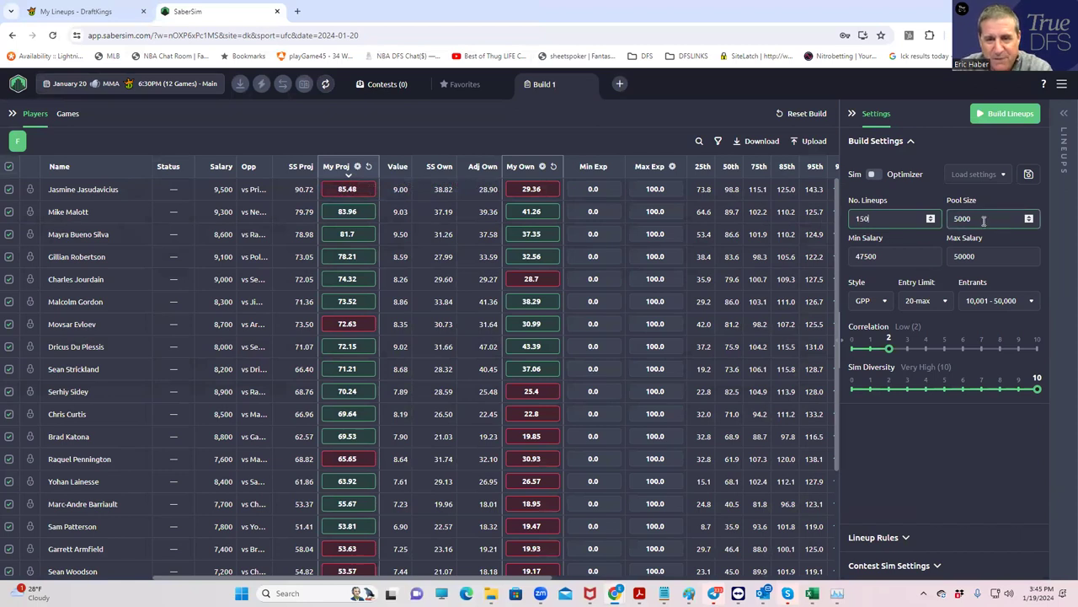
{"action": "left_click", "coordinate": [956, 461]}
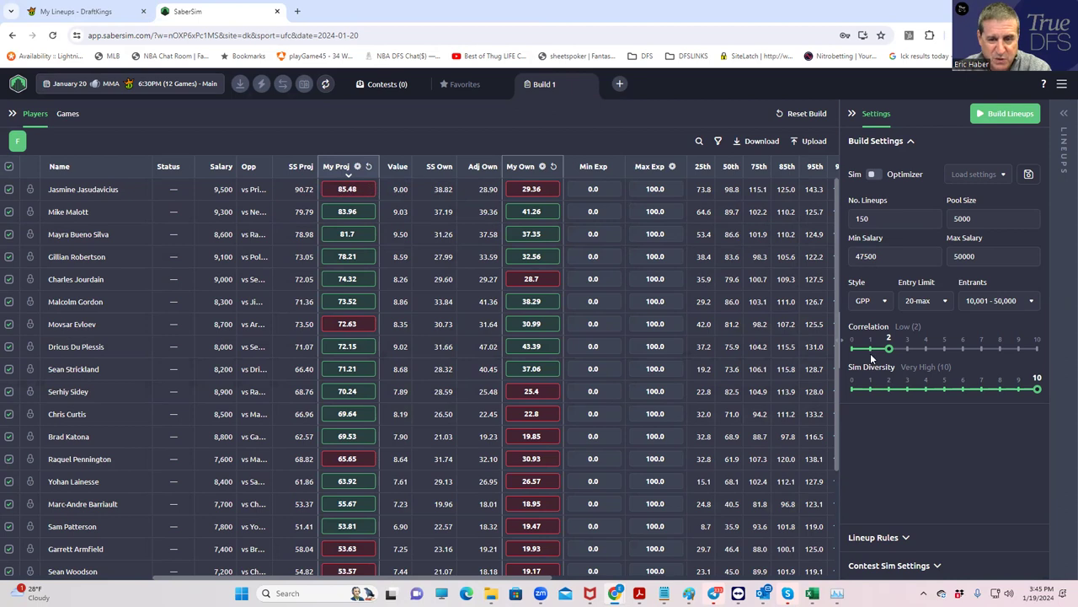
Step: Set the build's entry limit to 150-max and build the lineups
{"action": "left_click", "coordinate": [926, 305]}
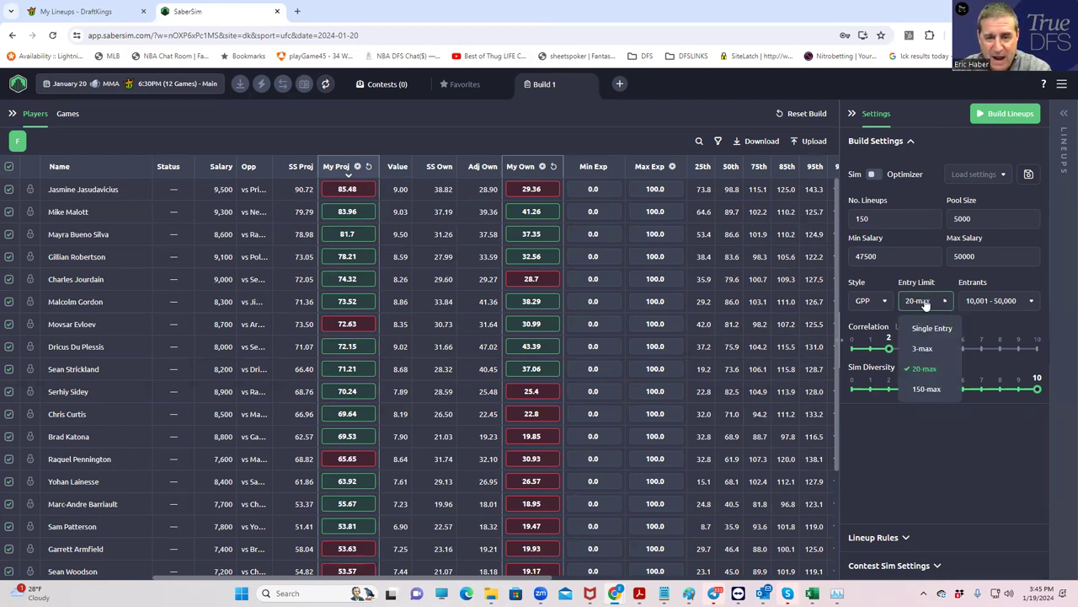
{"action": "left_click", "coordinate": [927, 389]}
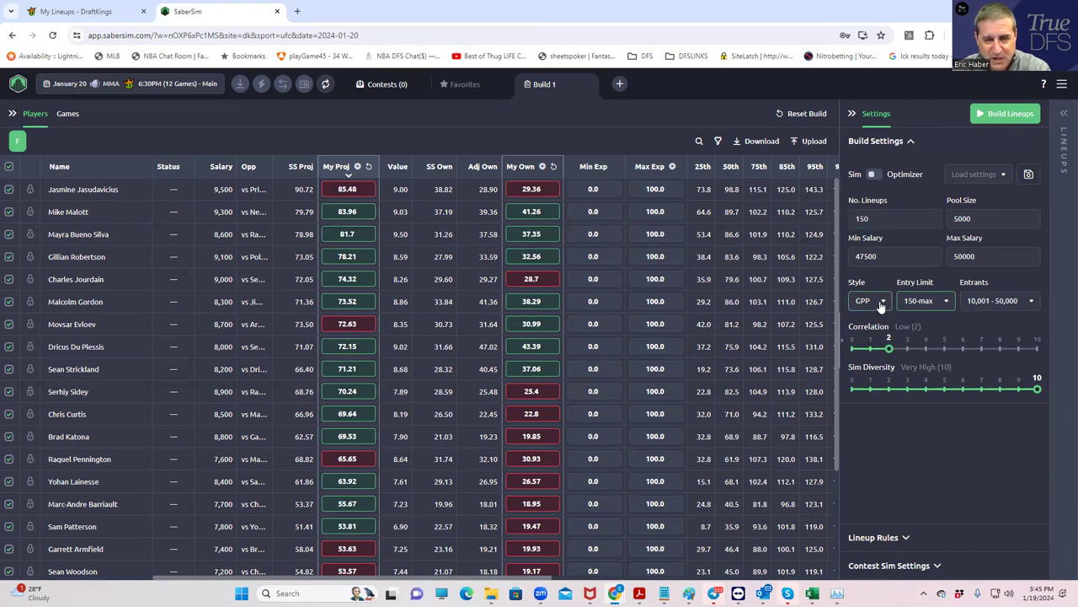
{"action": "left_click", "coordinate": [1003, 115]}
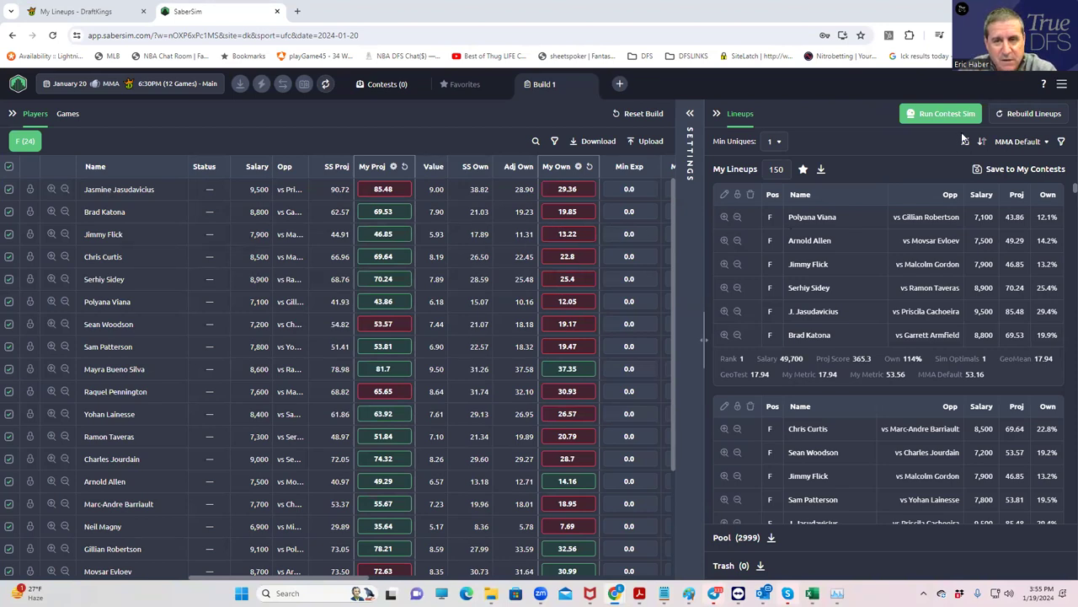
Step: Examine the formula and weights of the MMA Default SaberScore metric without changing them
{"action": "left_click", "coordinate": [1014, 143]}
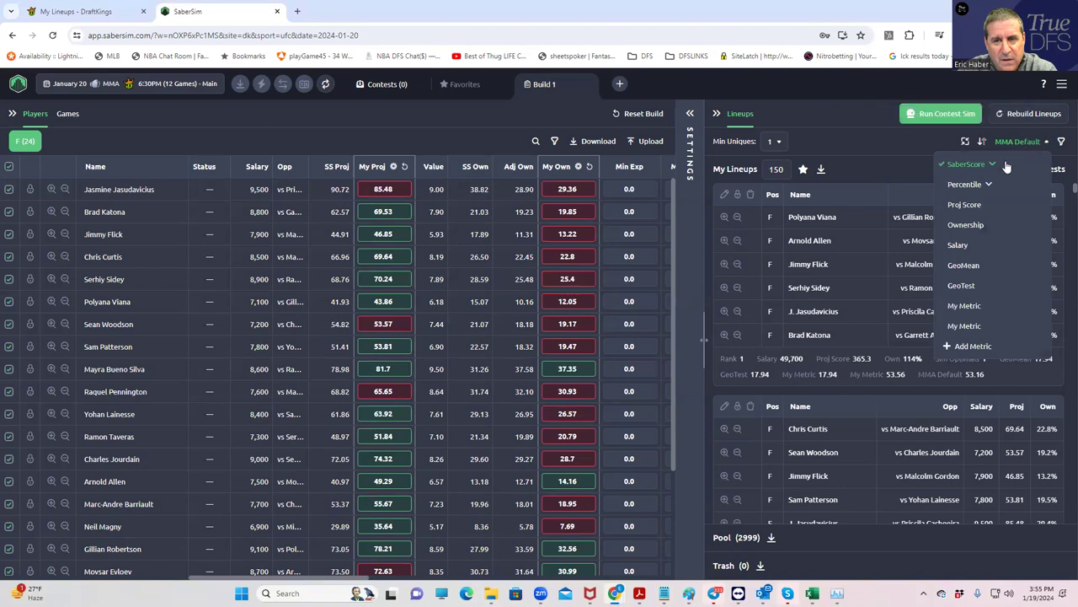
{"action": "left_click", "coordinate": [994, 165]}
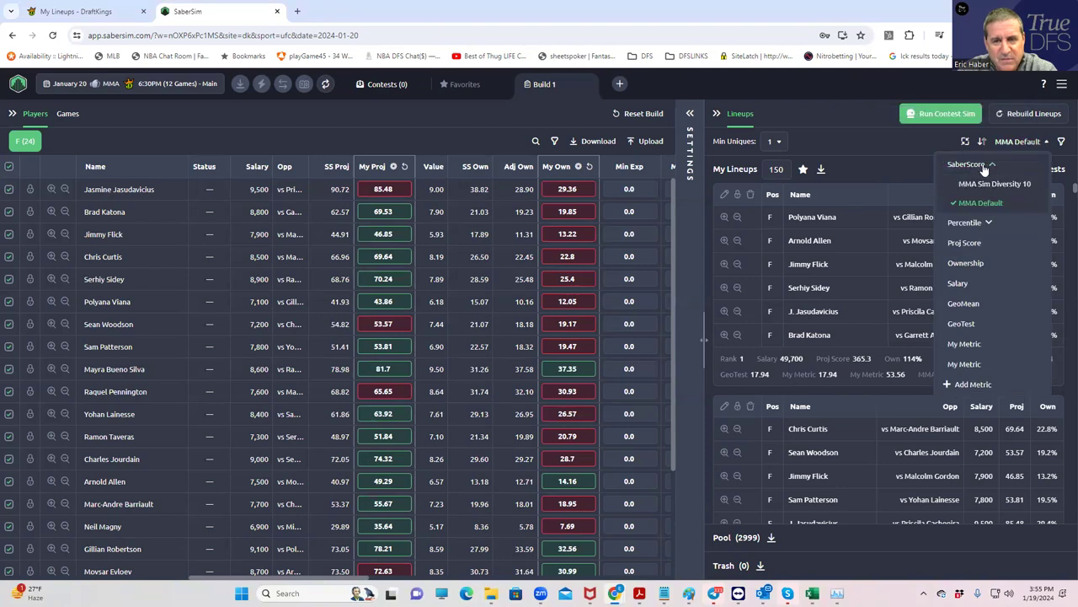
{"action": "left_click", "coordinate": [1043, 204]}
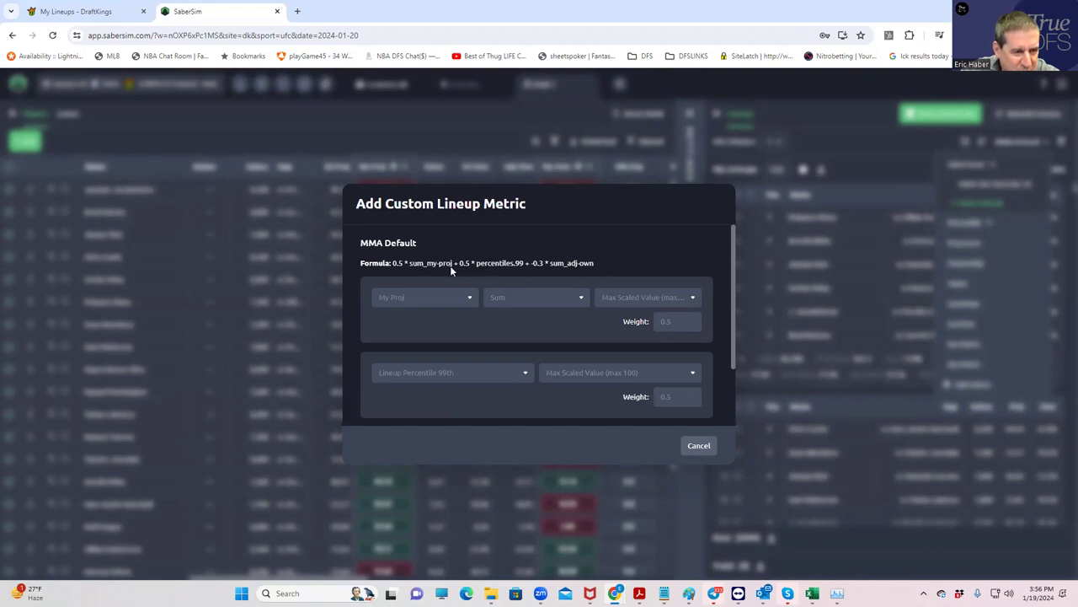
{"action": "left_click", "coordinate": [699, 446]}
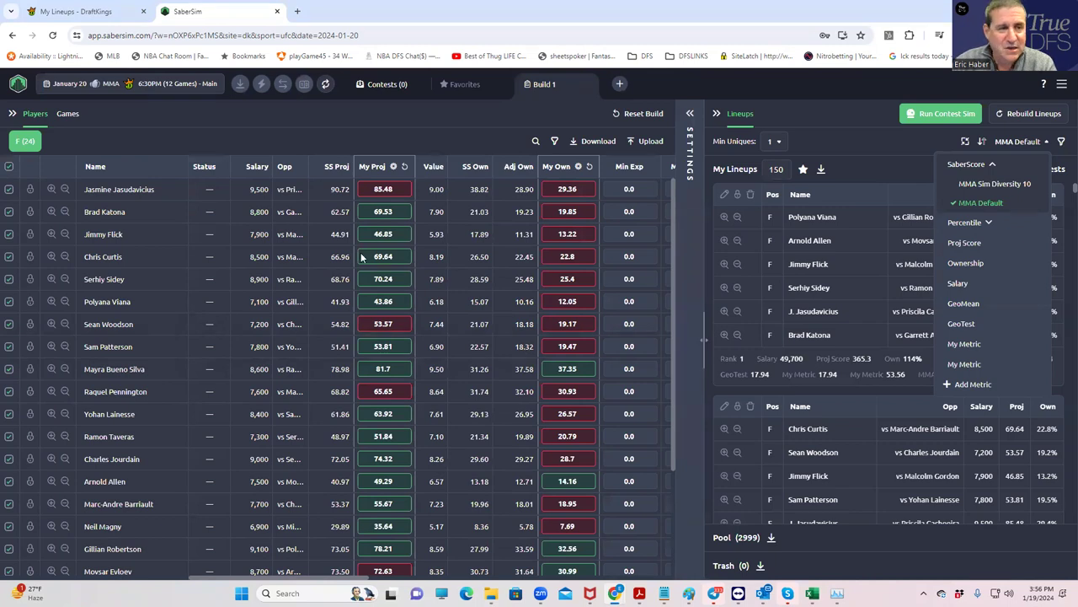
{"action": "left_click", "coordinate": [423, 132]}
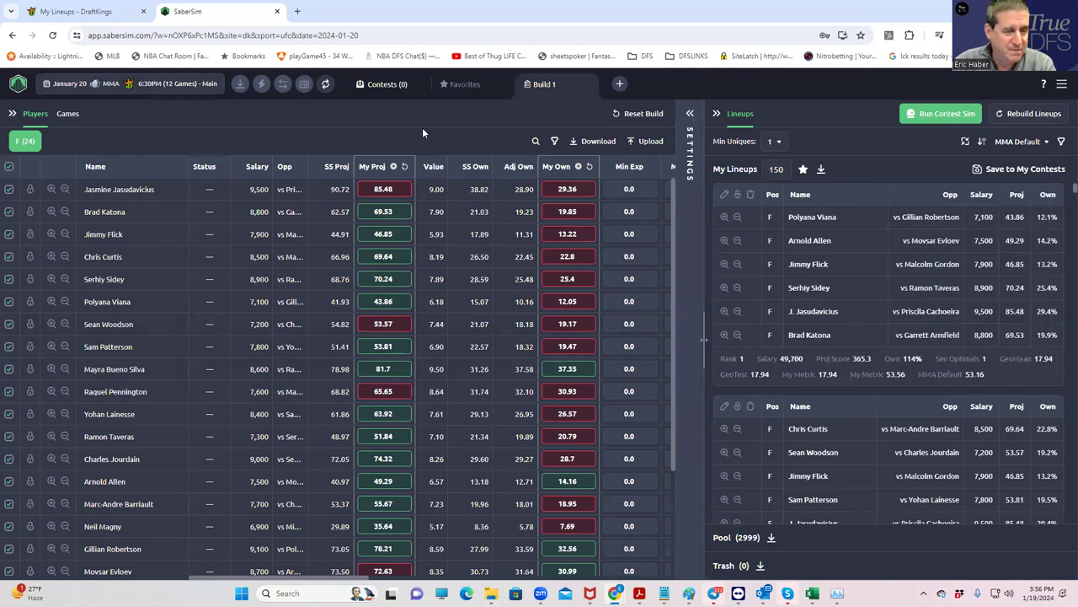
Step: Check the player exposure columns for the built lineups and set their minimum uniques to 2
{"action": "left_click_drag", "start_coordinate": [308, 579], "coordinate": [356, 571]}
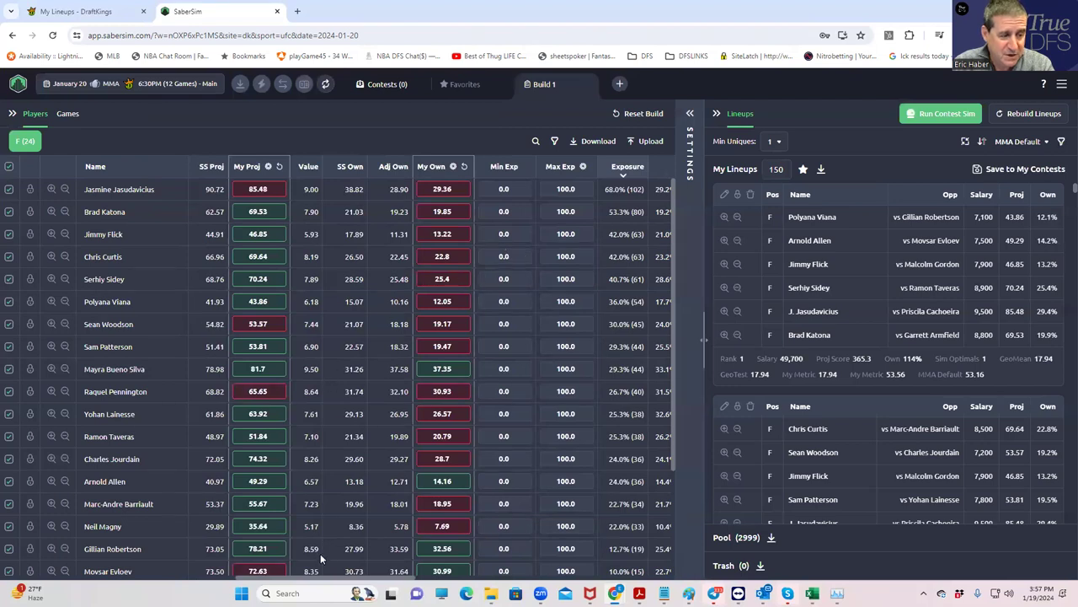
{"action": "left_click_drag", "start_coordinate": [360, 581], "coordinate": [452, 579]}
{"action": "left_click_drag", "start_coordinate": [296, 576], "coordinate": [242, 572]}
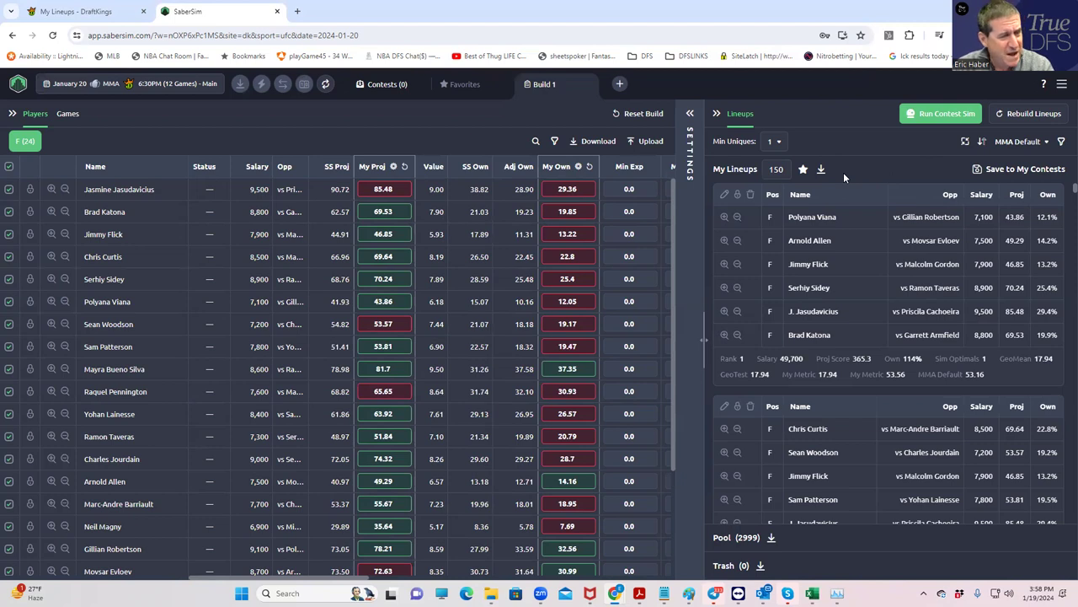
{"action": "left_click", "coordinate": [780, 144]}
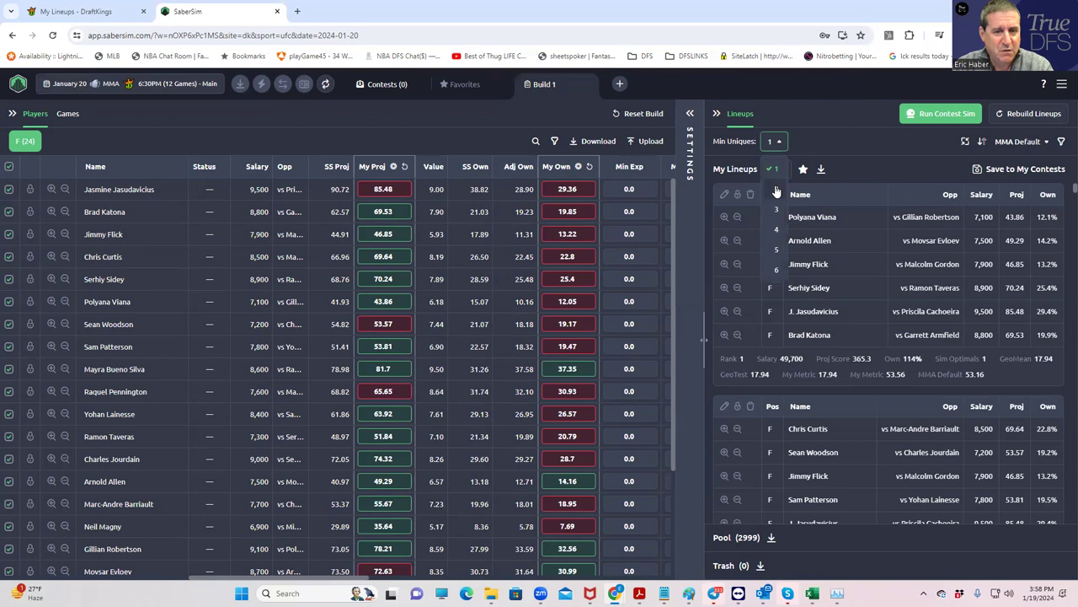
{"action": "left_click", "coordinate": [776, 192]}
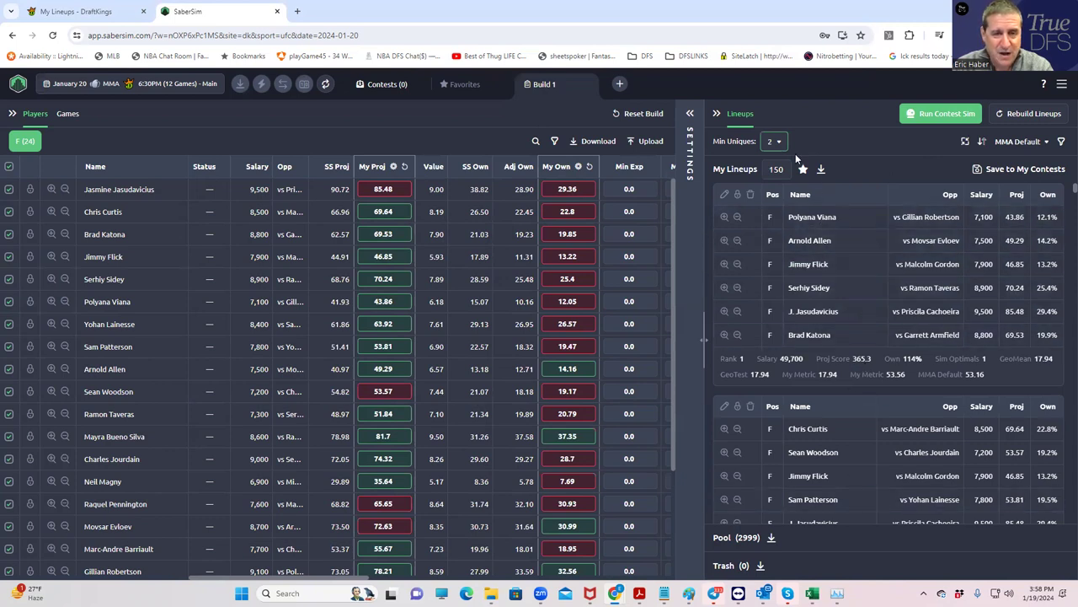
Step: Try a minimum uniques value of 3 for the built lineups and return it to 2
{"action": "left_click", "coordinate": [776, 141]}
{"action": "left_click", "coordinate": [775, 200]}
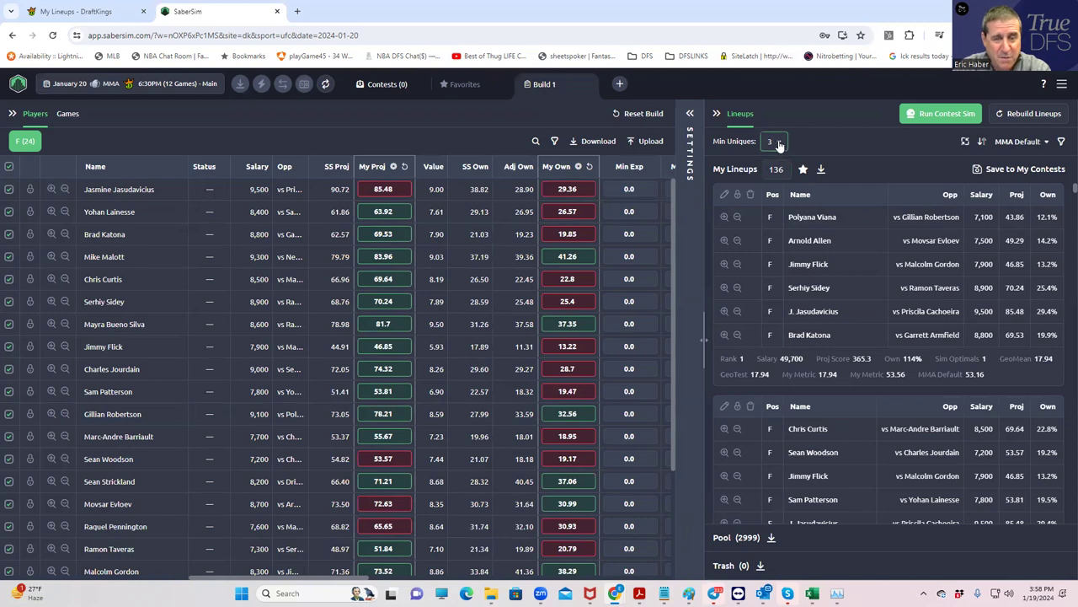
{"action": "left_click", "coordinate": [779, 145]}
{"action": "left_click", "coordinate": [773, 178]}
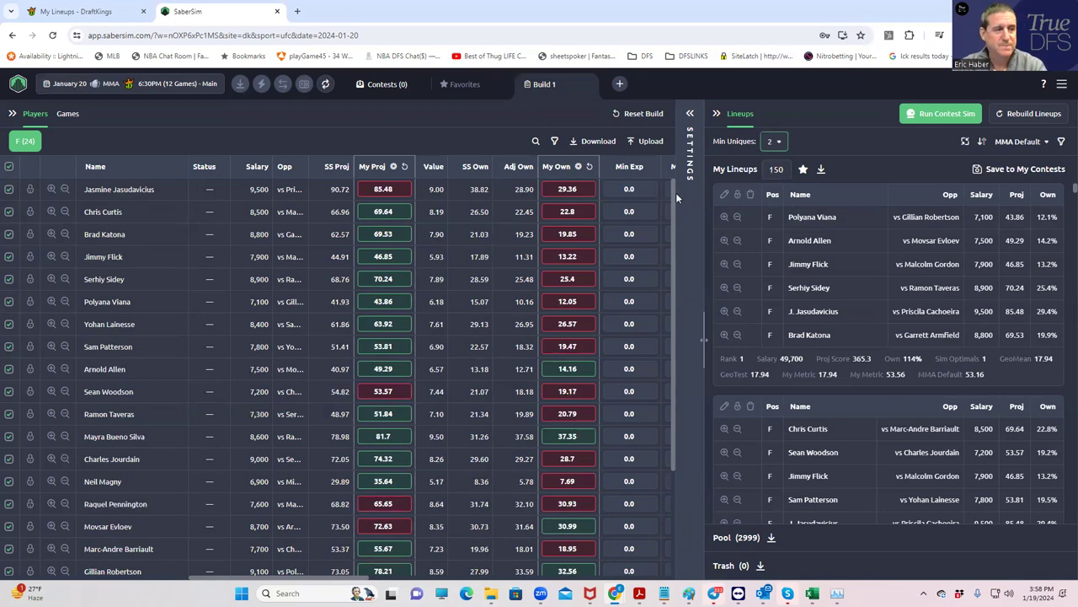
Step: Check the exposure columns in the player table and rank the lineups by the MMA Sim Diversity 10 SaberScore
{"action": "left_click_drag", "start_coordinate": [350, 579], "coordinate": [410, 574]}
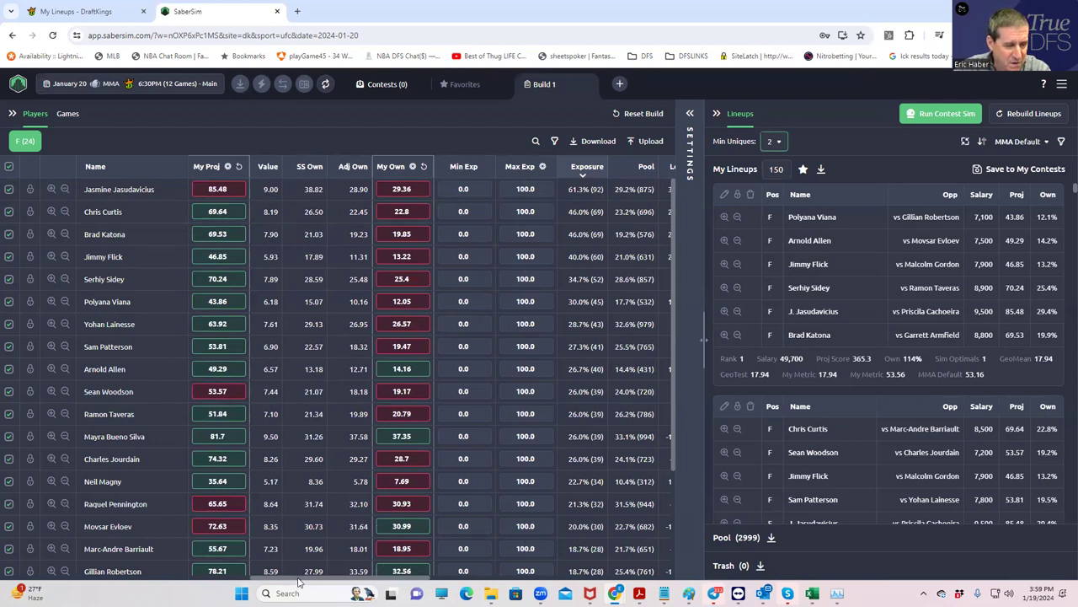
{"action": "left_click_drag", "start_coordinate": [299, 577], "coordinate": [165, 576]}
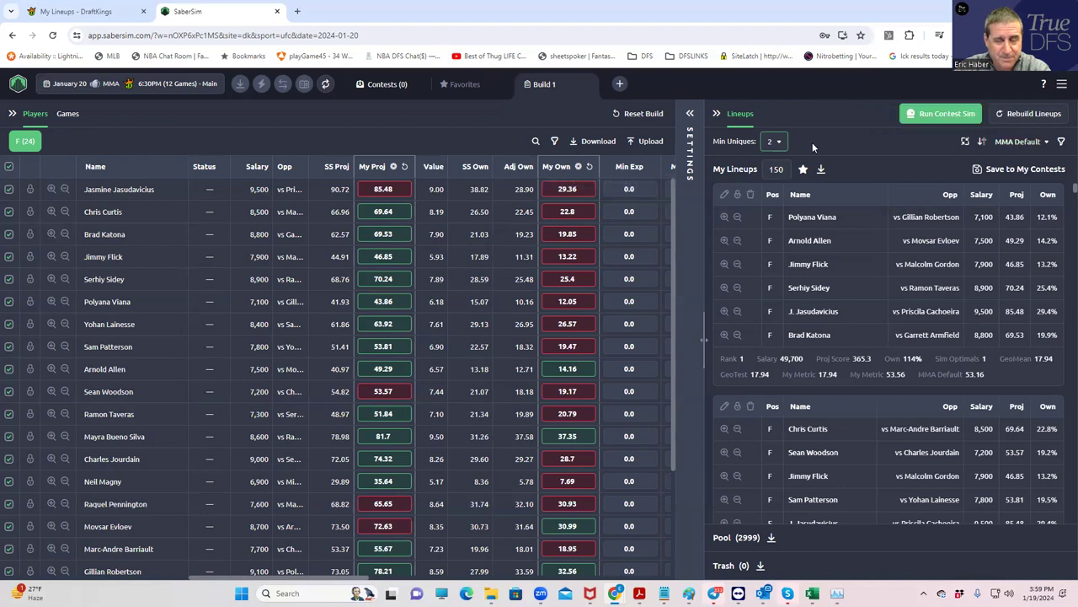
{"action": "left_click", "coordinate": [1015, 143]}
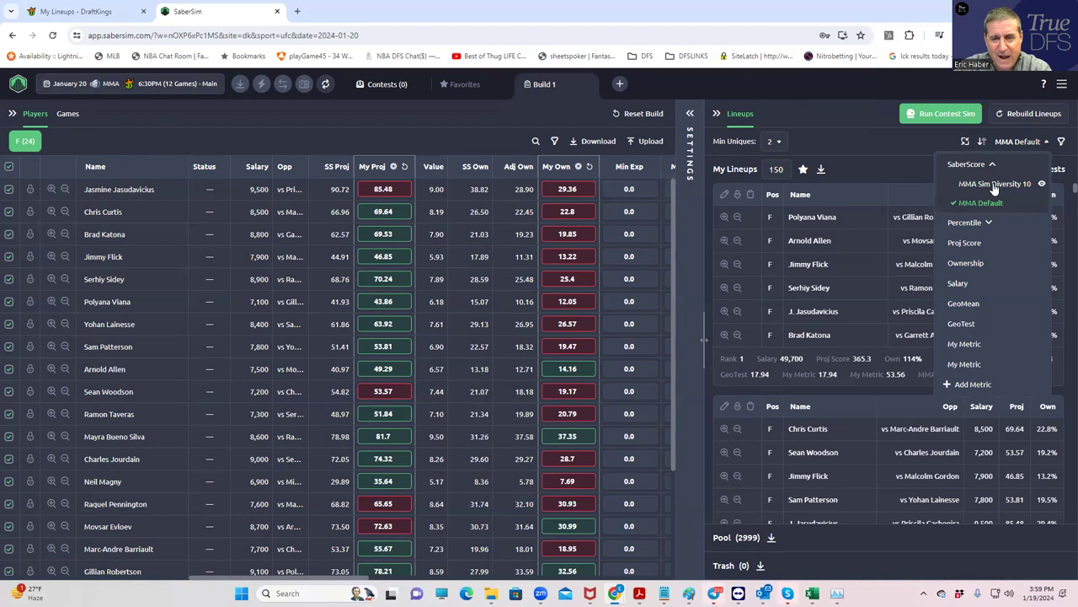
{"action": "left_click", "coordinate": [994, 183]}
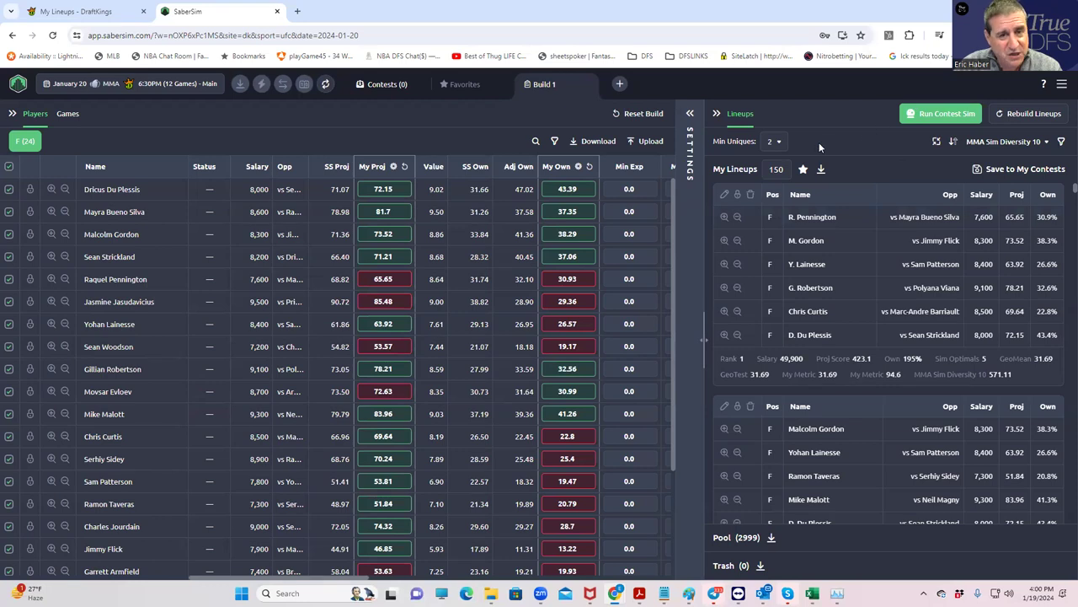
Step: Compare the Sim Diversity lineups at minimum uniques of 1, 2 and 3, ending back at 2
{"action": "left_click", "coordinate": [774, 141]}
{"action": "left_click", "coordinate": [777, 171]}
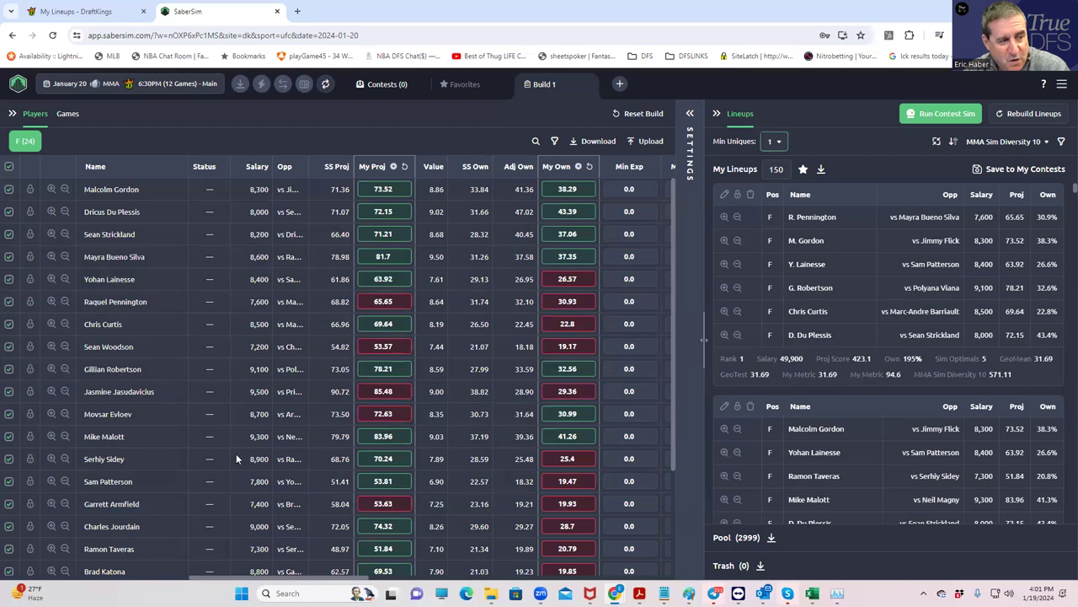
{"action": "left_click", "coordinate": [778, 144]}
{"action": "left_click", "coordinate": [772, 191]}
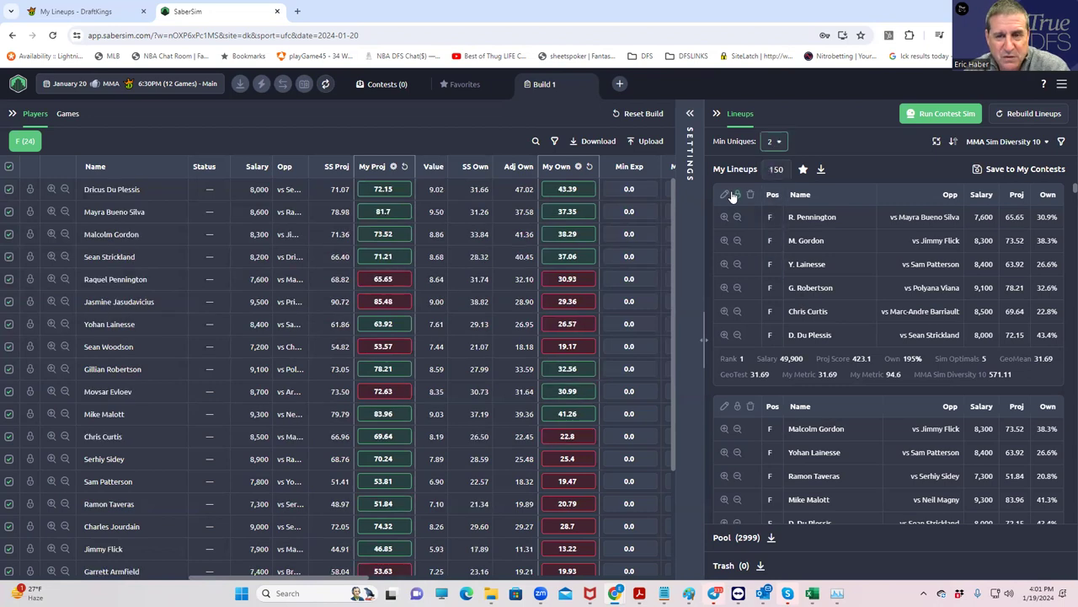
{"action": "left_click", "coordinate": [774, 143]}
{"action": "left_click", "coordinate": [775, 207]}
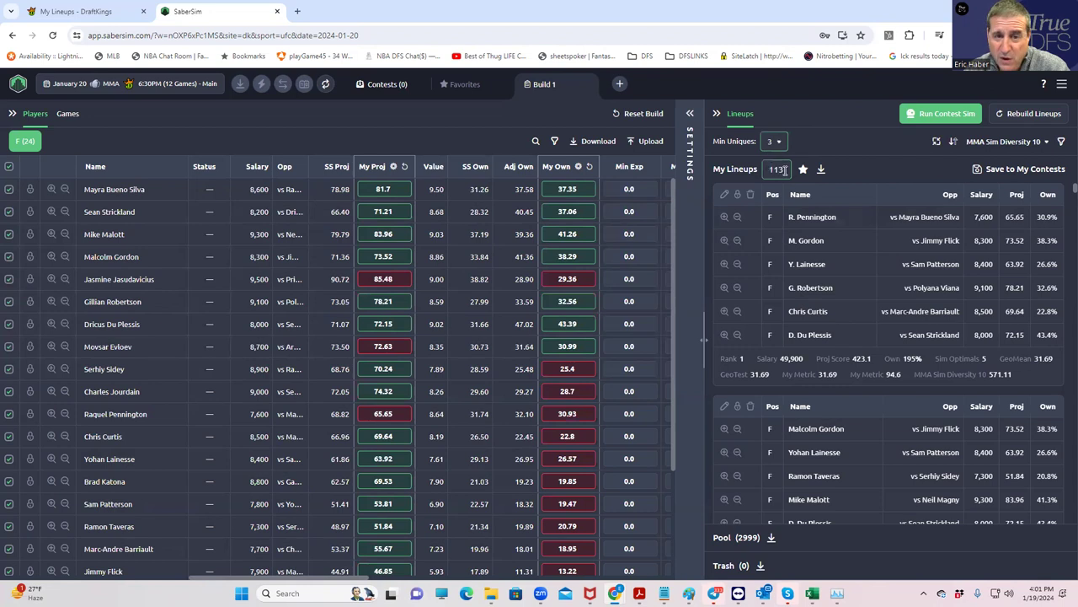
{"action": "left_click", "coordinate": [777, 141]}
{"action": "left_click", "coordinate": [773, 190]}
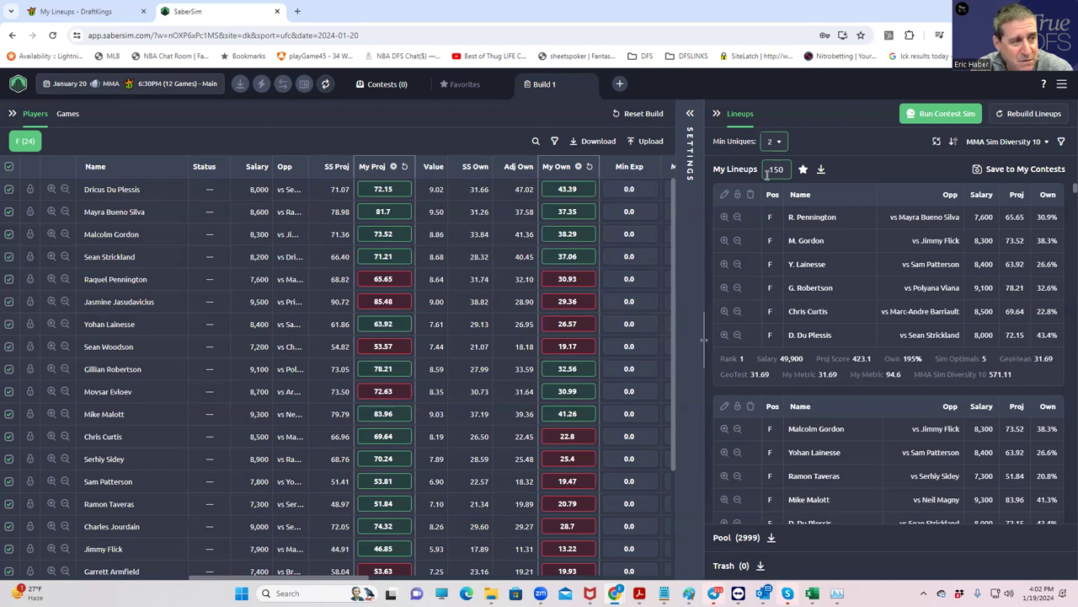
{"action": "left_click", "coordinate": [491, 143]}
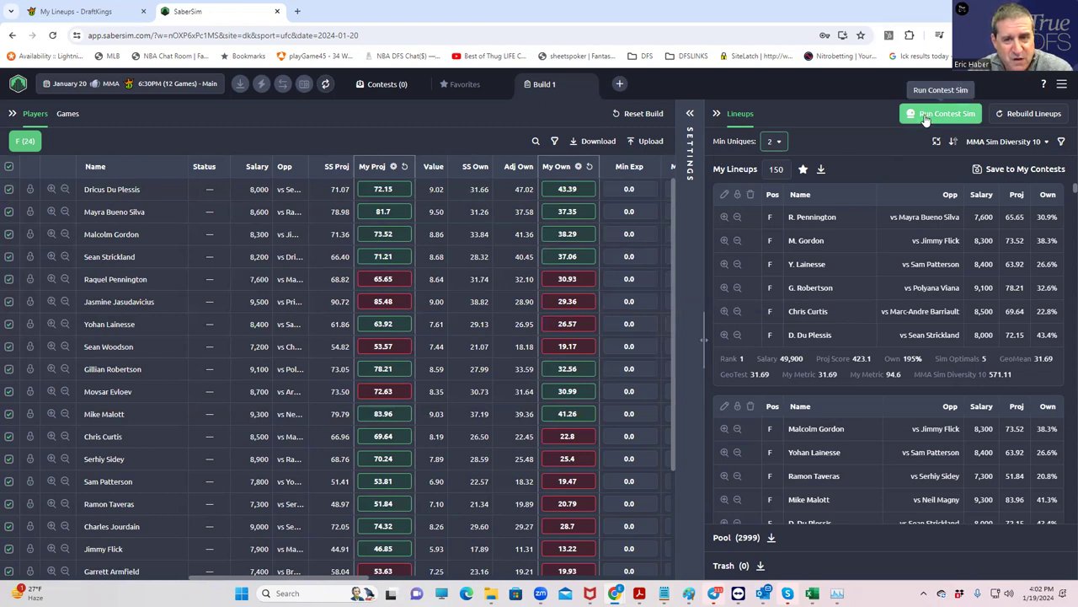
Step: Examine the MME contest sim's settings, including its field lineups source and payout structure options, without changing them
{"action": "left_click", "coordinate": [689, 115]}
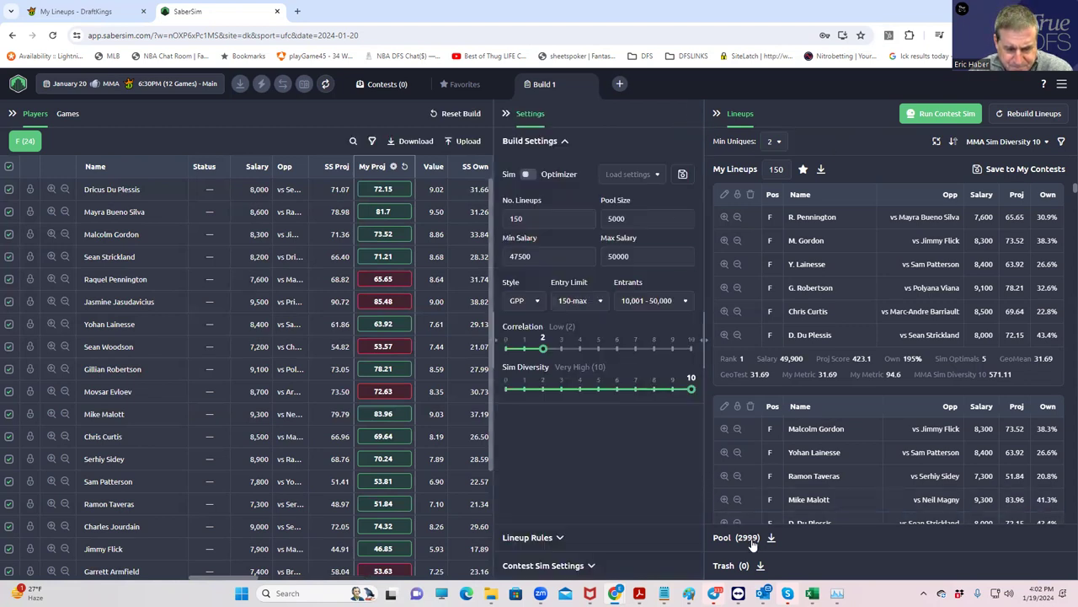
{"action": "left_click", "coordinate": [596, 566]}
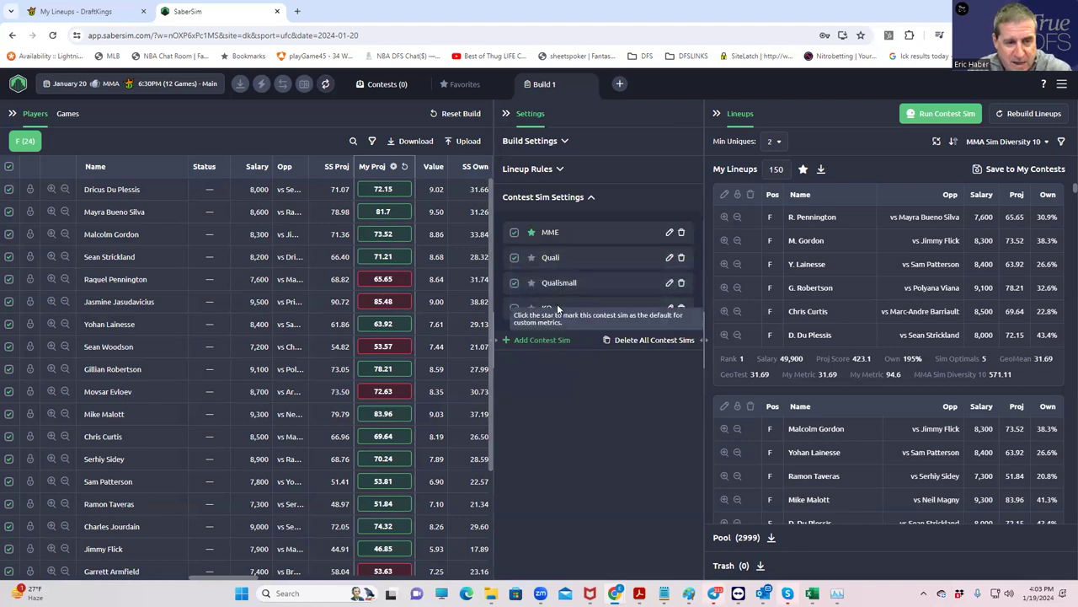
{"action": "left_click", "coordinate": [670, 235]}
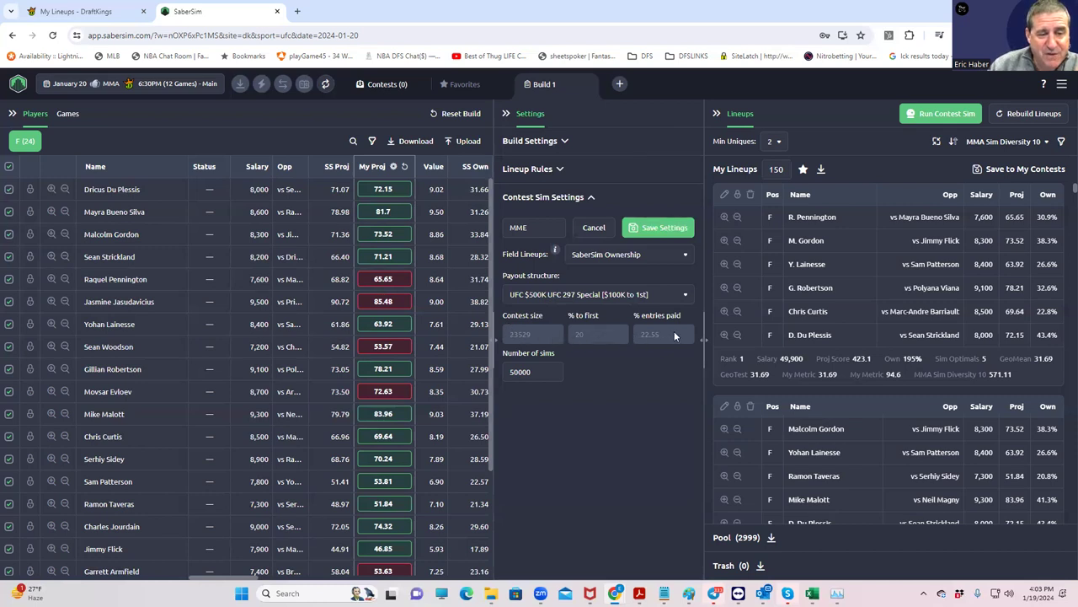
{"action": "mouse_move", "coordinate": [555, 254]}
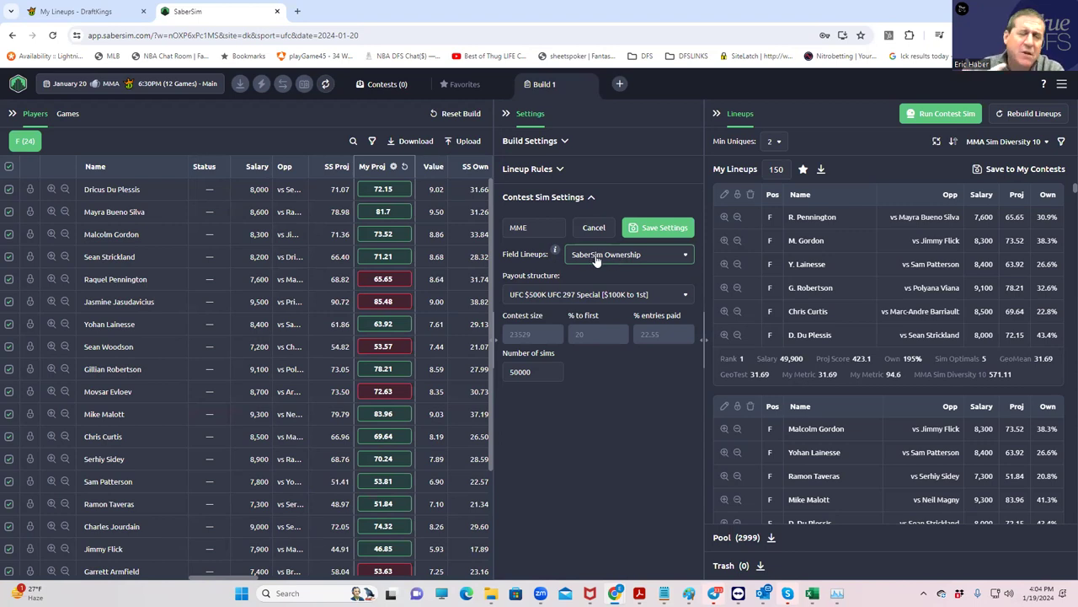
{"action": "left_click", "coordinate": [542, 234]}
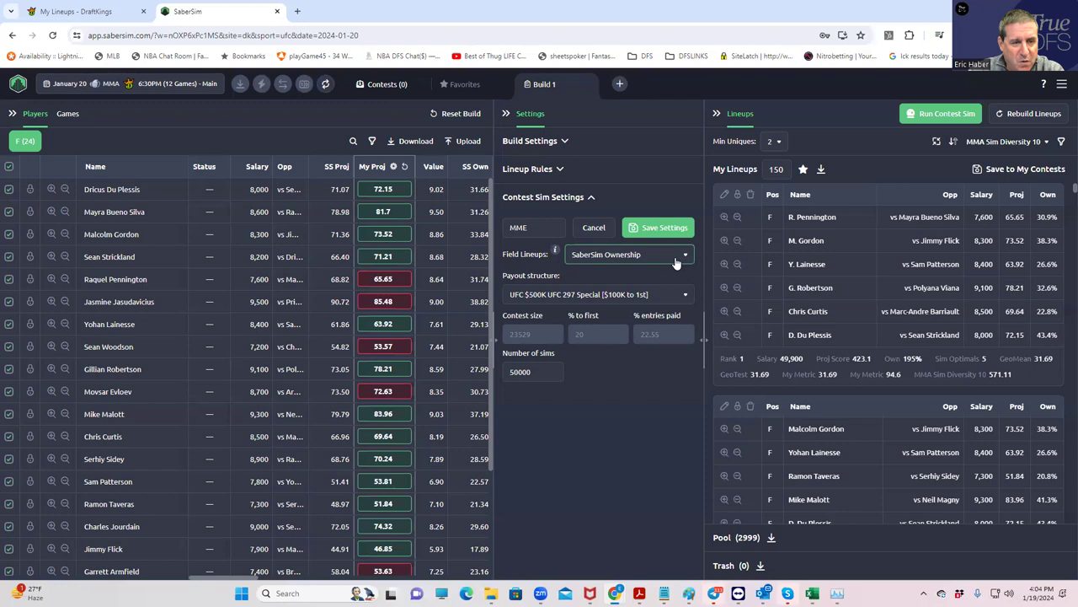
{"action": "left_click", "coordinate": [638, 299]}
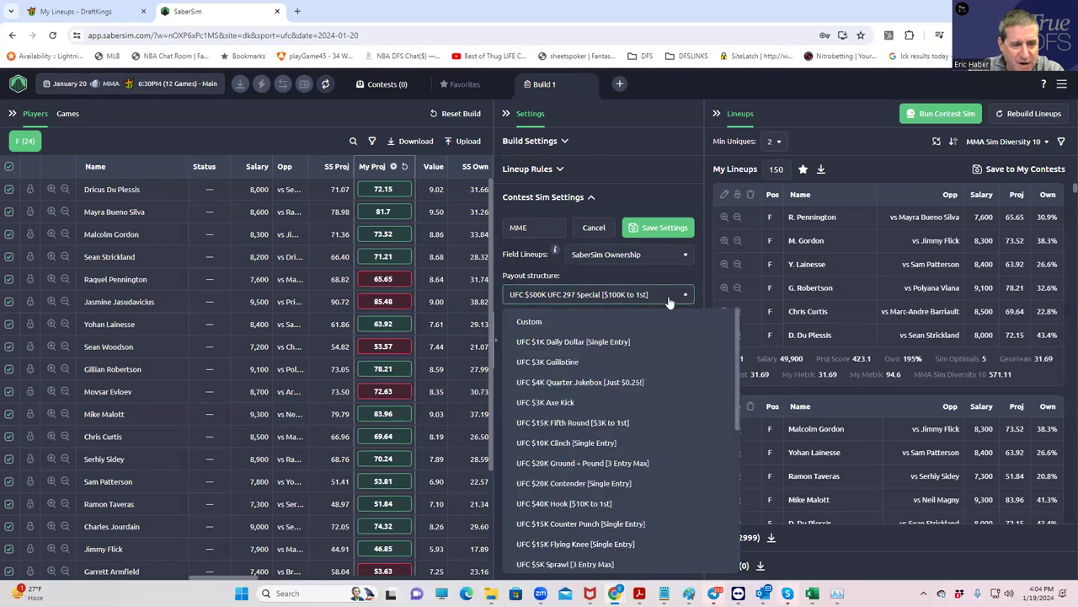
{"action": "left_click", "coordinate": [669, 271]}
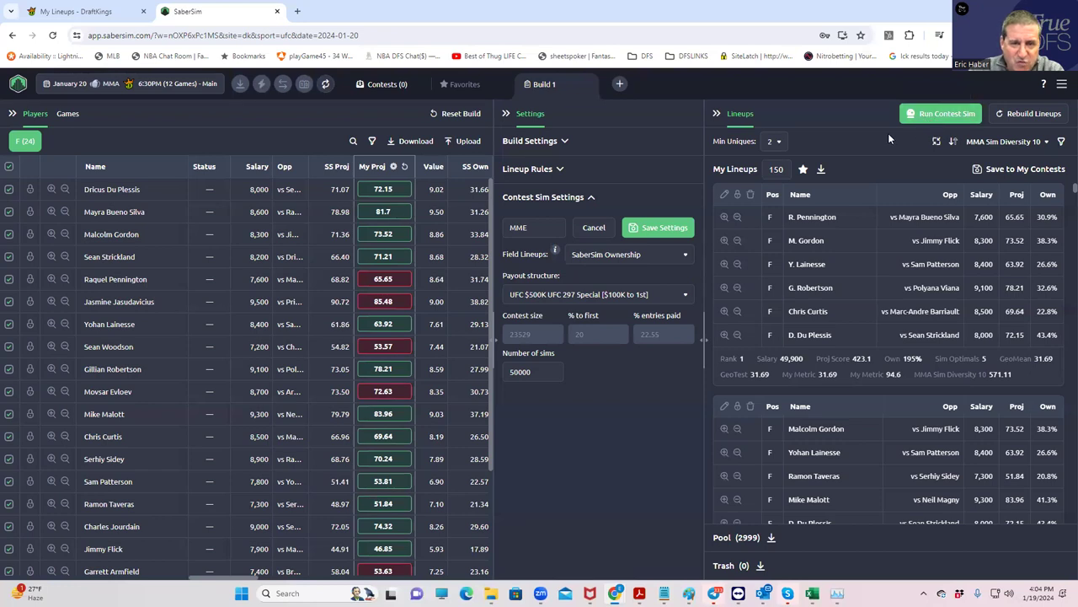
Step: Run the contest sim on the built lineups and rank them by the MME risk-adjusted ROI (RAROI)
{"action": "left_click", "coordinate": [949, 116]}
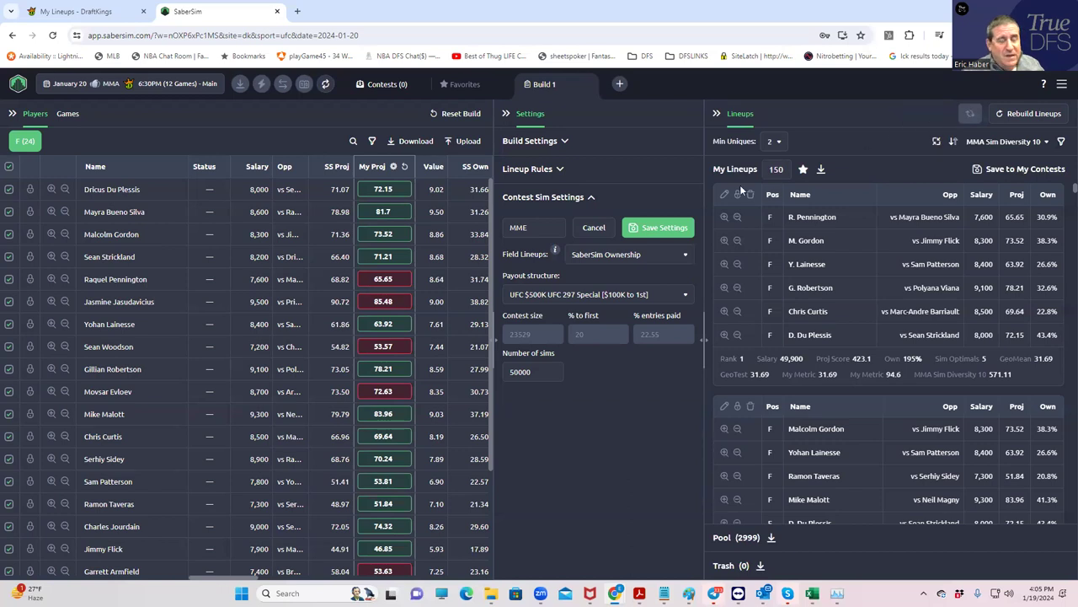
{"action": "left_click", "coordinate": [968, 113]}
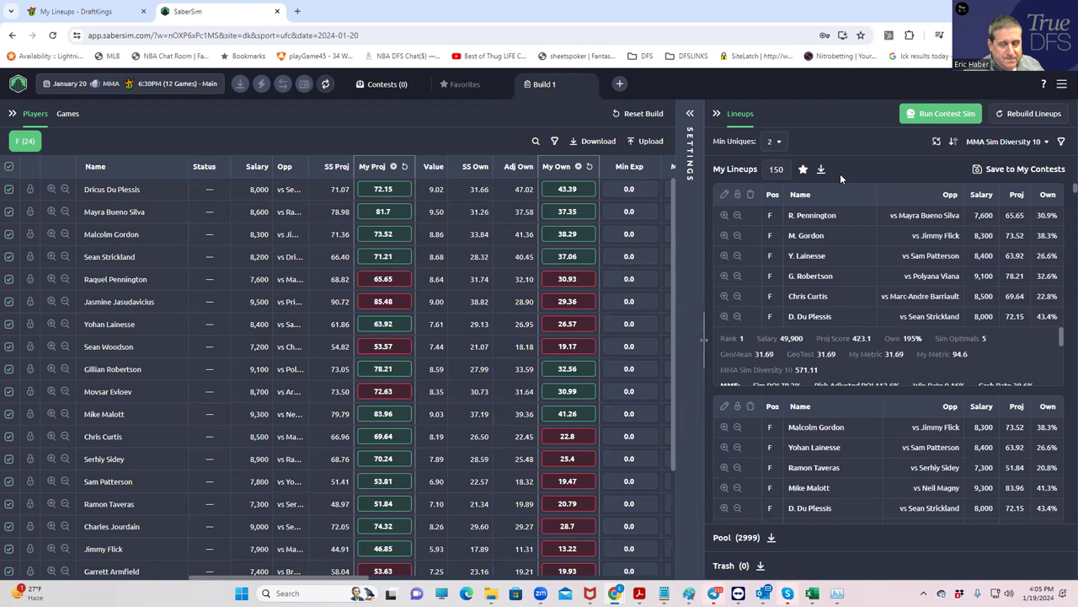
{"action": "left_click", "coordinate": [690, 115]}
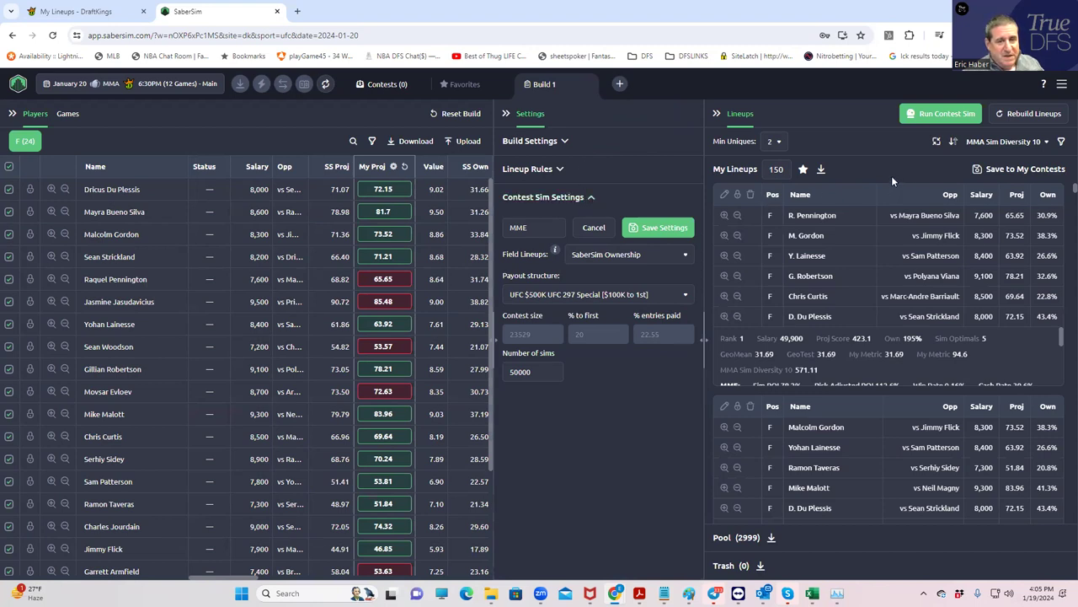
{"action": "left_click", "coordinate": [1014, 145]}
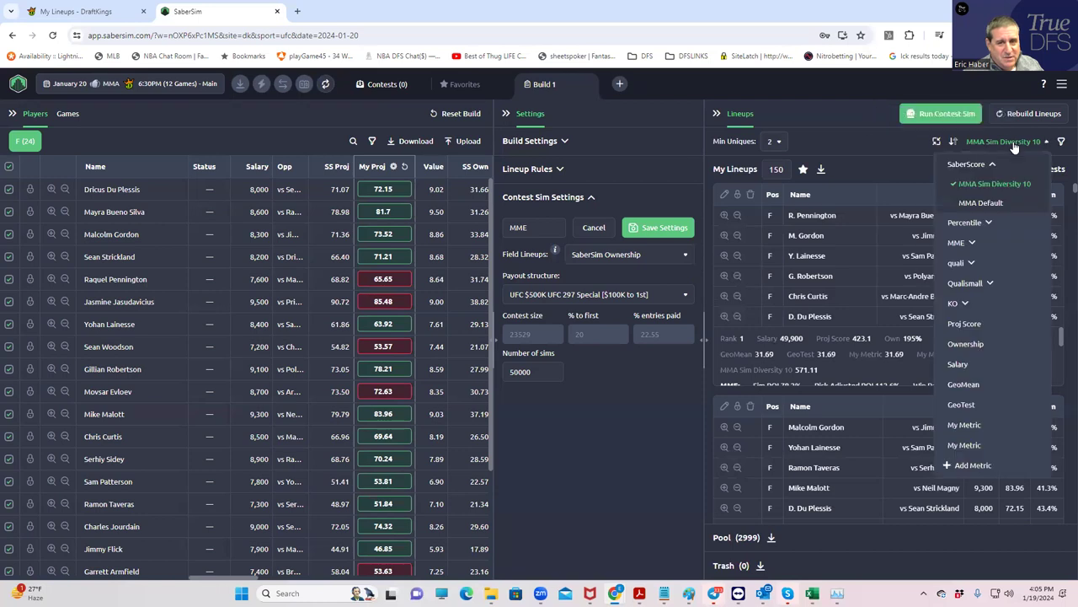
{"action": "left_click", "coordinate": [969, 244]}
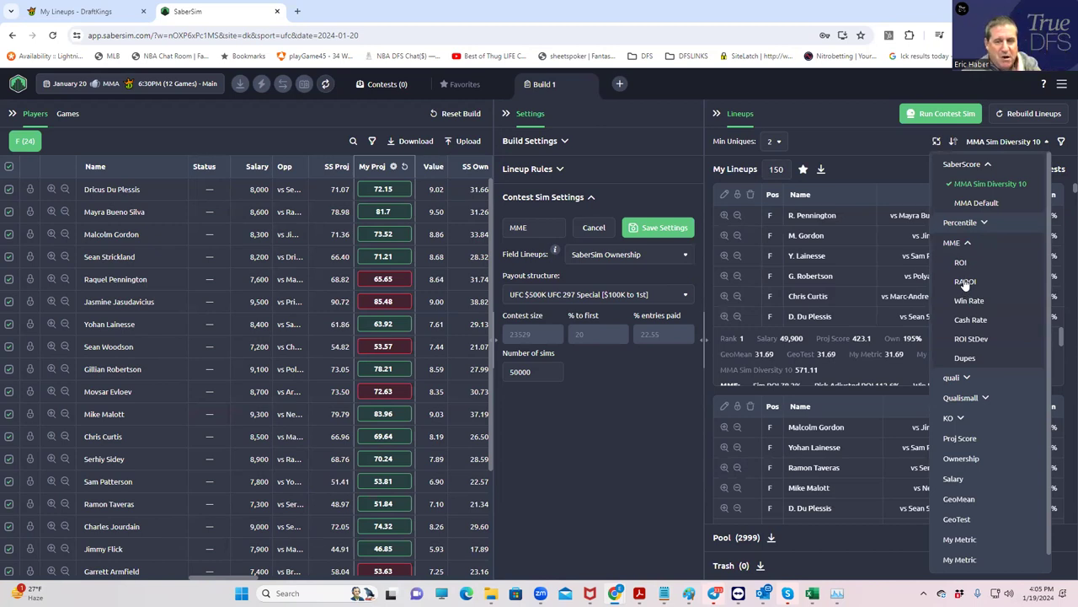
{"action": "left_click", "coordinate": [966, 283]}
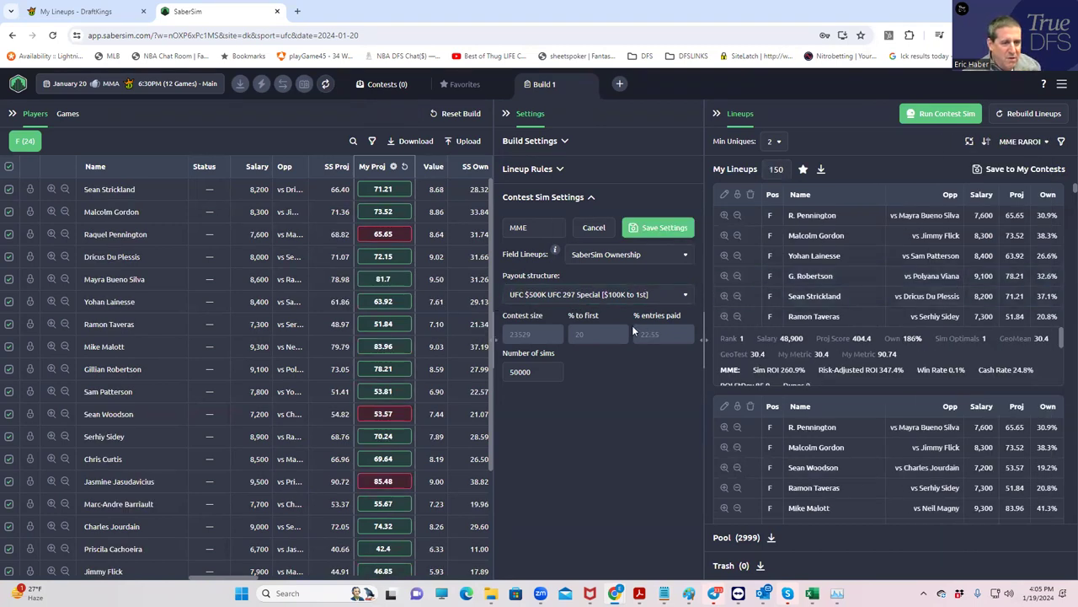
{"action": "left_click", "coordinate": [506, 114]}
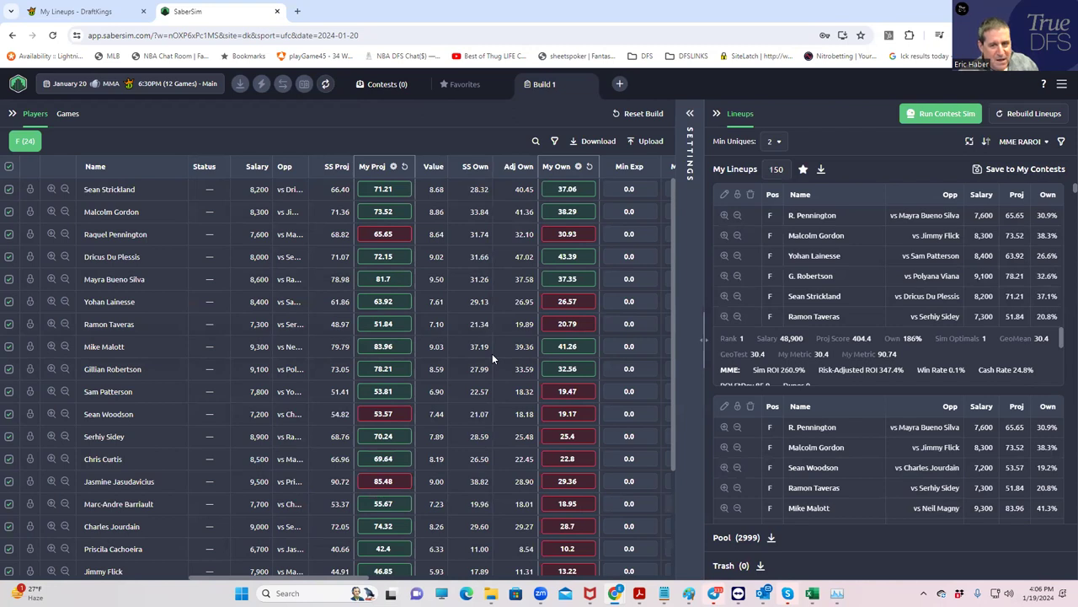
Step: Examine the contest sim metrics of the top-ranked lineup, such as ROI, win rate, cash rate and dupes
{"action": "left_click_drag", "start_coordinate": [1062, 338], "coordinate": [1062, 348]}
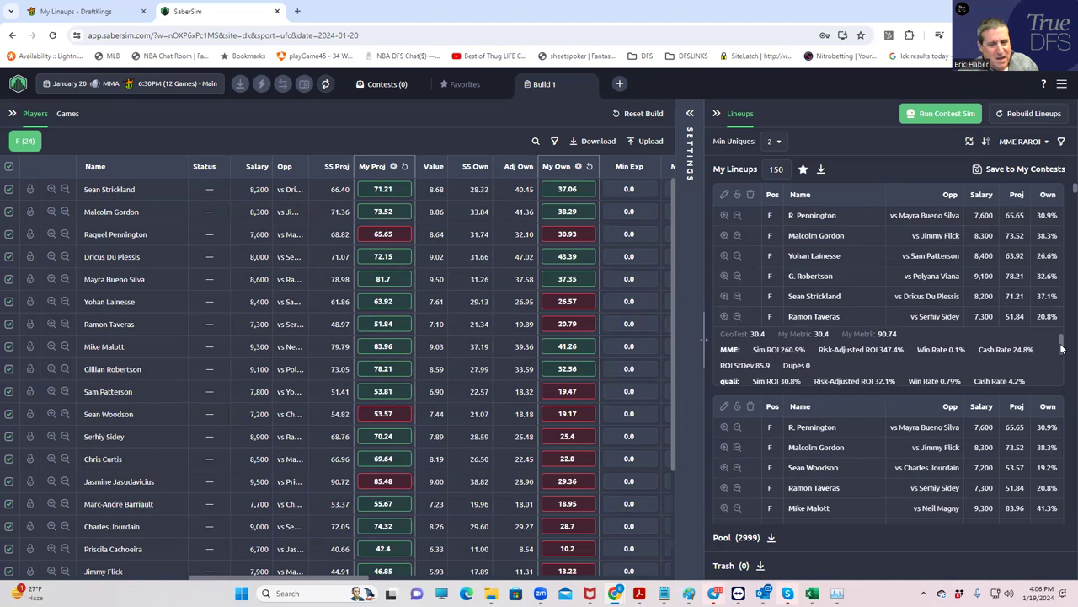
{"action": "left_click_drag", "start_coordinate": [1062, 348], "coordinate": [1061, 340]}
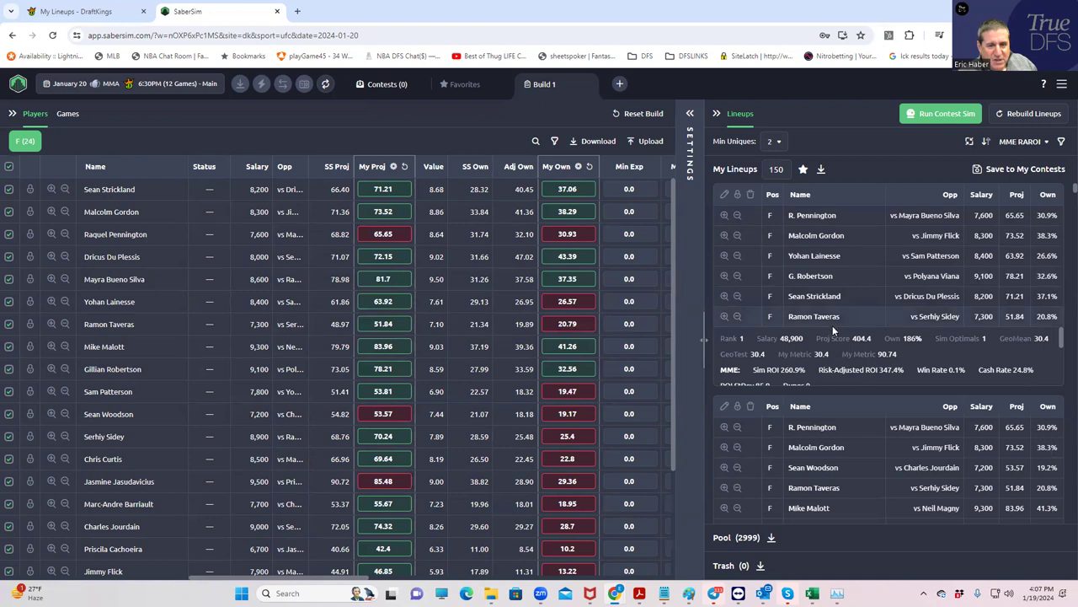
{"action": "scroll", "coordinate": [836, 339], "scroll_direction": "down", "scroll_amount": 2}
{"action": "scroll", "coordinate": [843, 336], "scroll_direction": "up", "scroll_amount": 2}
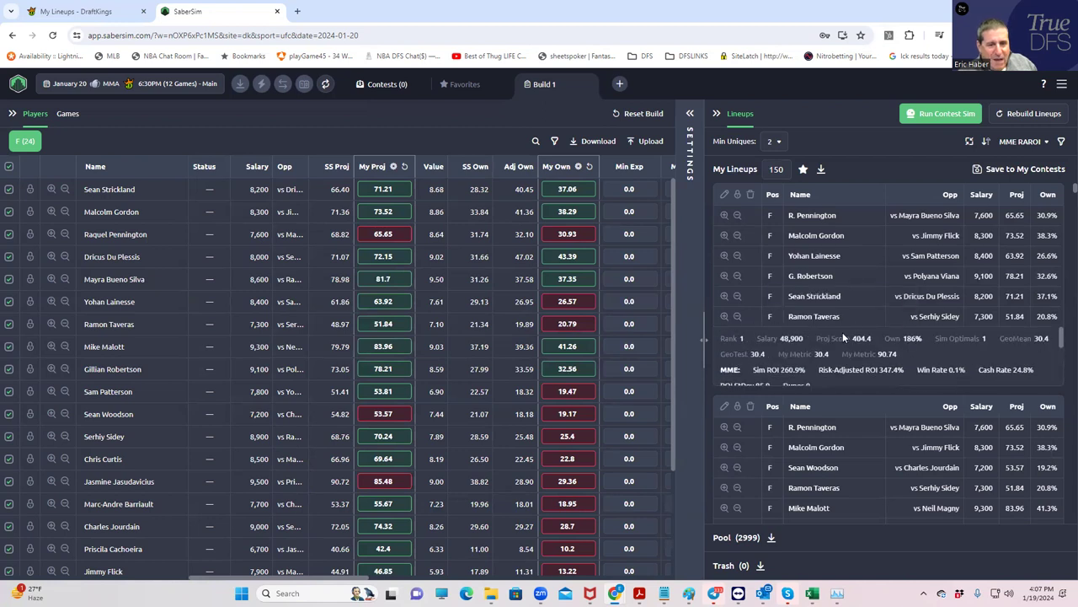
{"action": "scroll", "coordinate": [1061, 193], "scroll_direction": "down", "scroll_amount": 3}
{"action": "scroll", "coordinate": [1061, 195], "scroll_direction": "down", "scroll_amount": 3}
{"action": "scroll", "coordinate": [1061, 194], "scroll_direction": "up", "scroll_amount": 6}
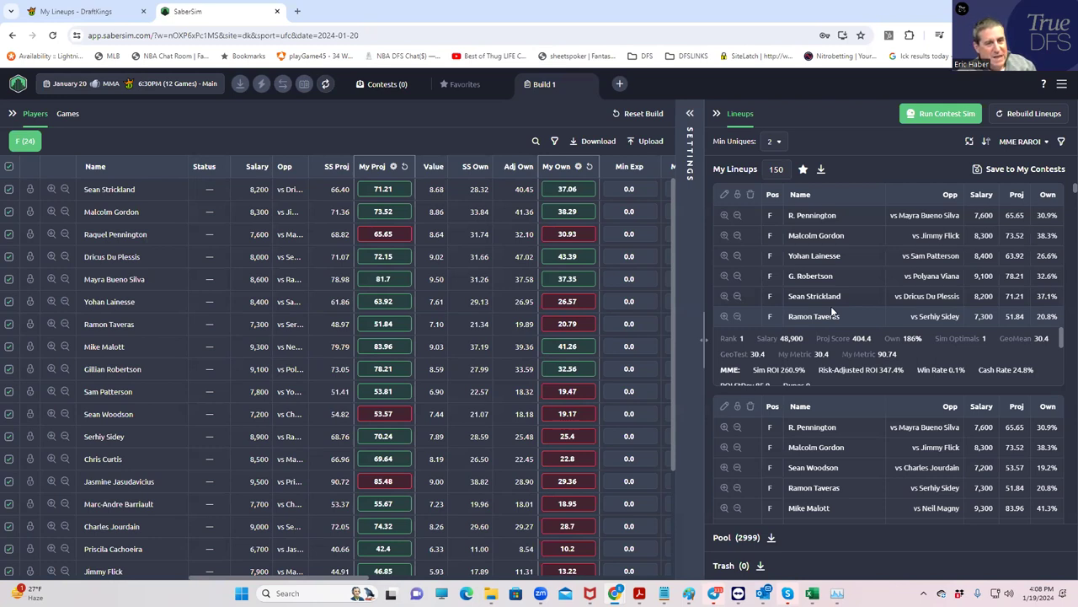
Step: Switch to the GeoMean workbook in Excel and examine the lineup size, entries and dupes inputs and the GeoMean formula in H2
{"action": "mouse_move", "coordinate": [812, 593]}
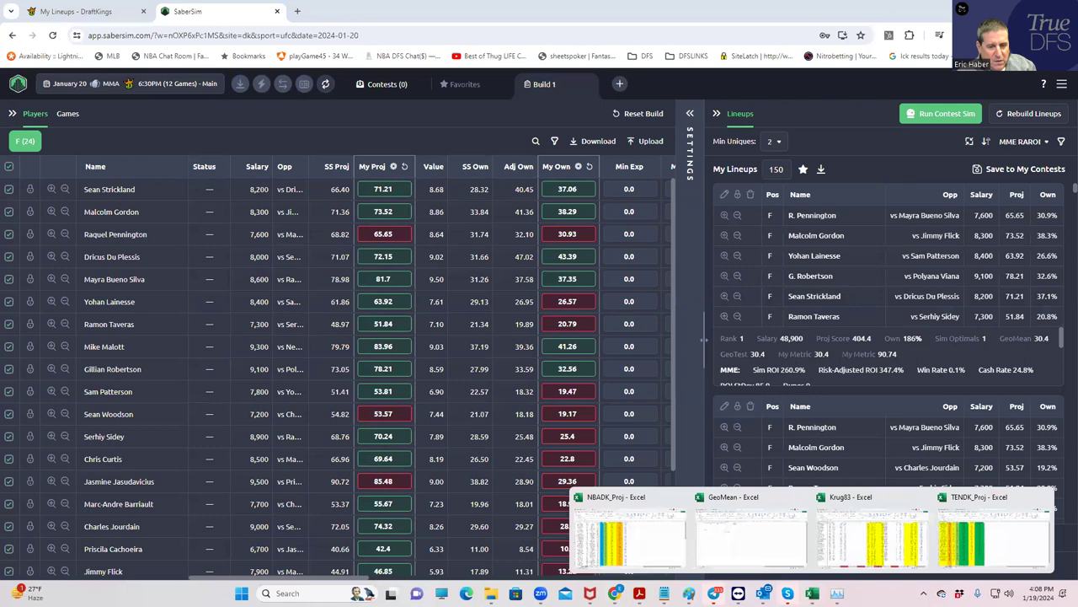
{"action": "left_click", "coordinate": [735, 541]}
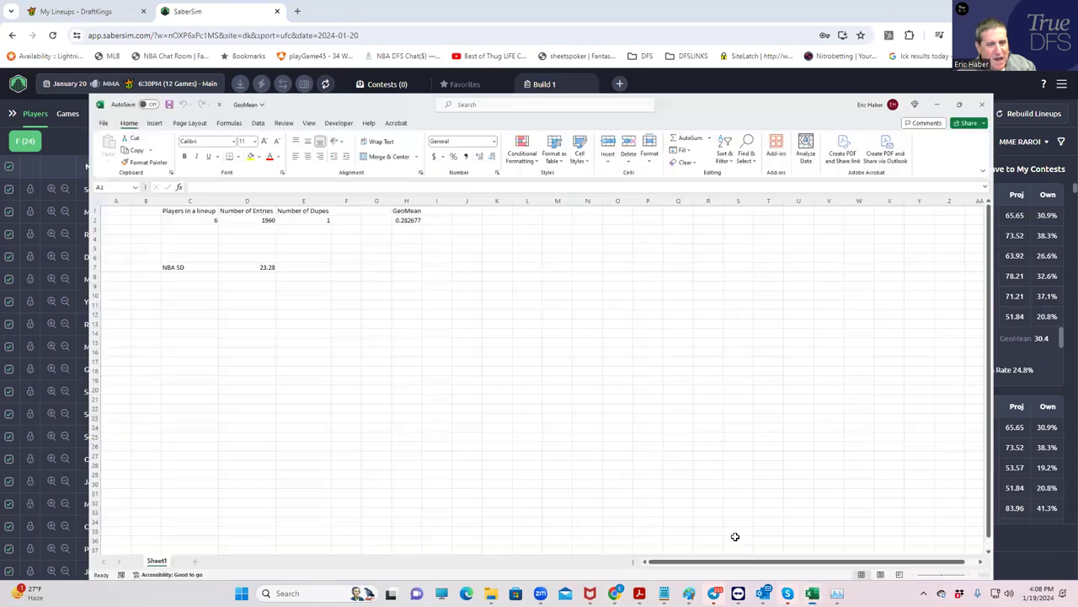
{"action": "left_click", "coordinate": [144, 153]}
{"action": "left_click", "coordinate": [207, 150]}
{"action": "left_click", "coordinate": [129, 153]}
{"action": "left_click", "coordinate": [251, 150]}
{"action": "left_click", "coordinate": [146, 151]}
{"action": "left_click", "coordinate": [277, 150]}
{"action": "left_click", "coordinate": [381, 150]}
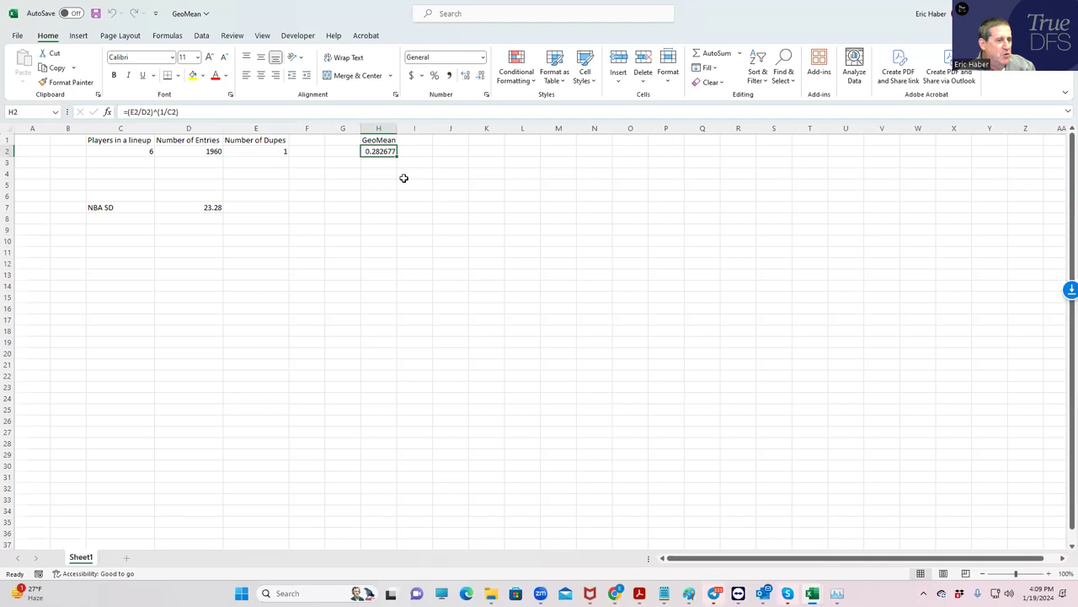
{"action": "left_click", "coordinate": [378, 199]}
{"action": "left_click", "coordinate": [383, 218]}
{"action": "left_click", "coordinate": [381, 208]}
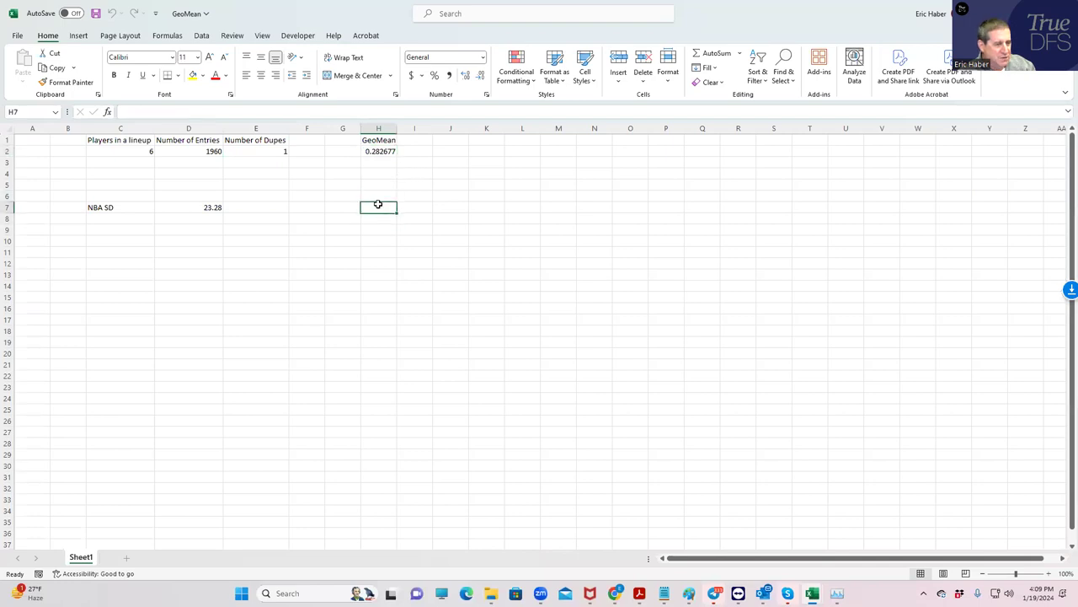
{"action": "left_click", "coordinate": [383, 153]}
{"action": "left_click", "coordinate": [381, 206]}
{"action": "left_click_drag", "start_coordinate": [307, 173], "coordinate": [284, 150]}
{"action": "left_click", "coordinate": [283, 151]}
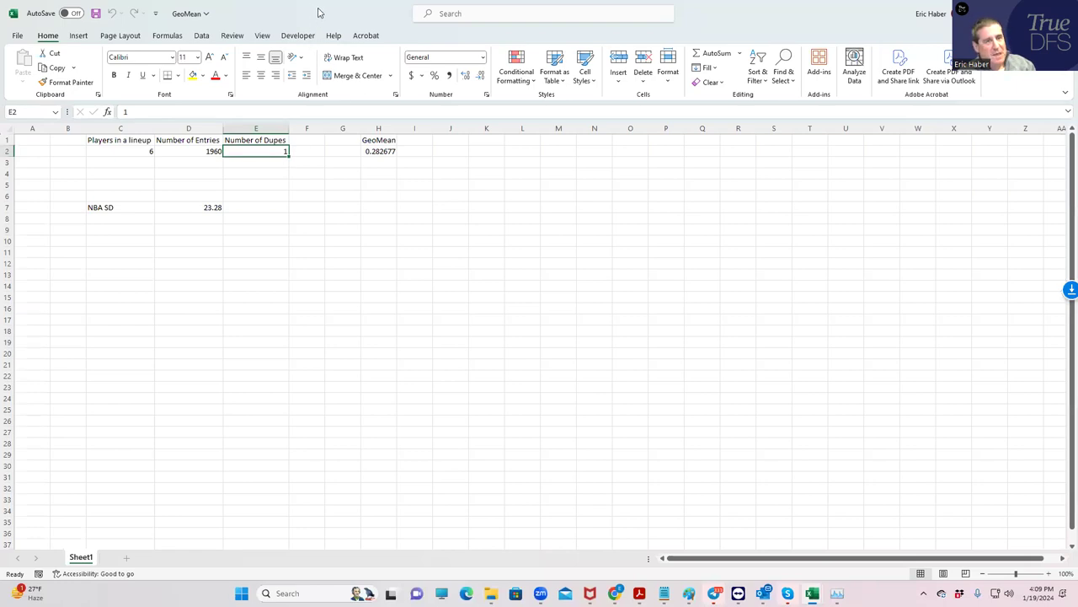
{"action": "left_click", "coordinate": [389, 151]}
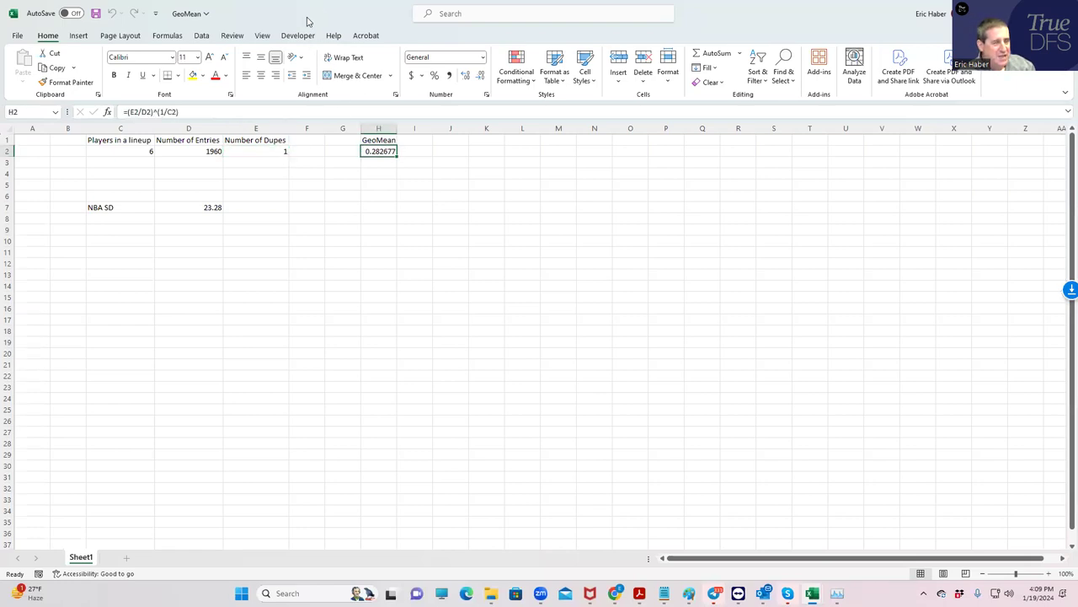
Step: Switch between SaberSim and the GeoMean workbook, expanding the build settings to check the contest size for the MME contest sim
{"action": "key", "text": "alt+Tab"}
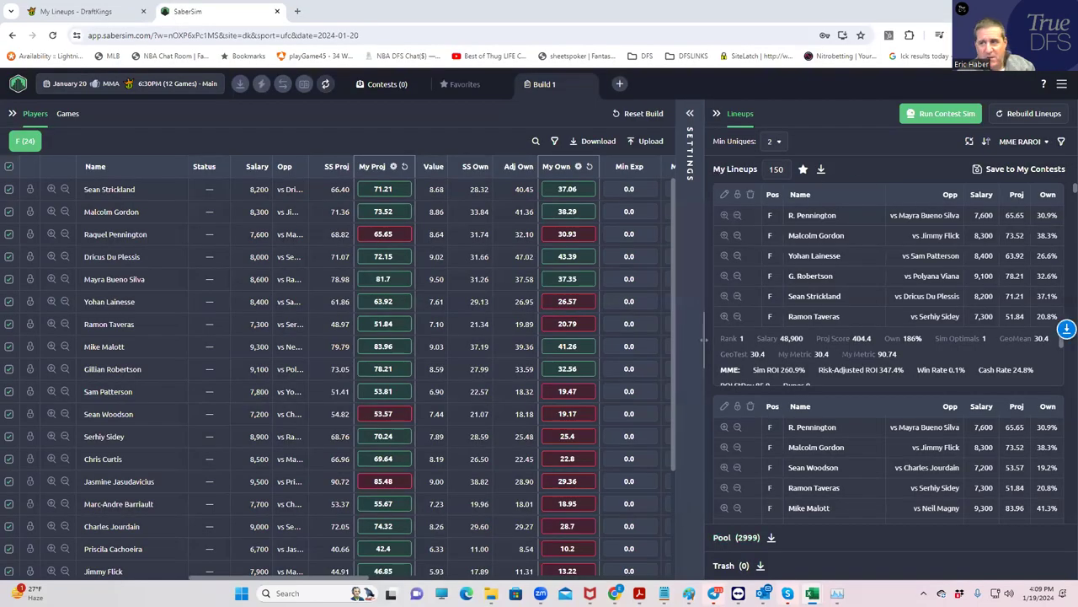
{"action": "left_click", "coordinate": [690, 115]}
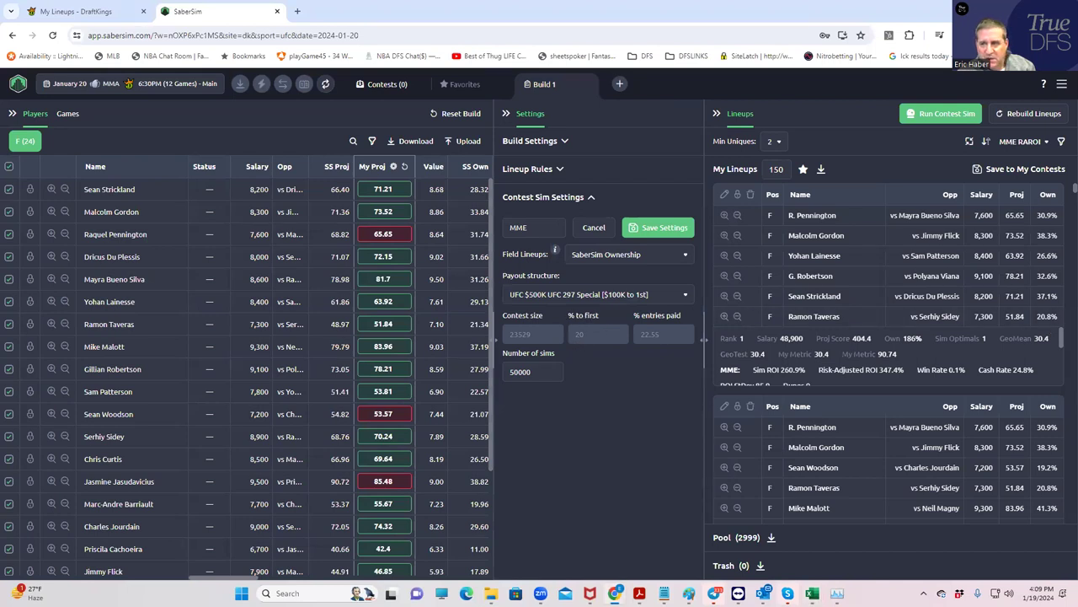
{"action": "key", "text": "alt+Tab"}
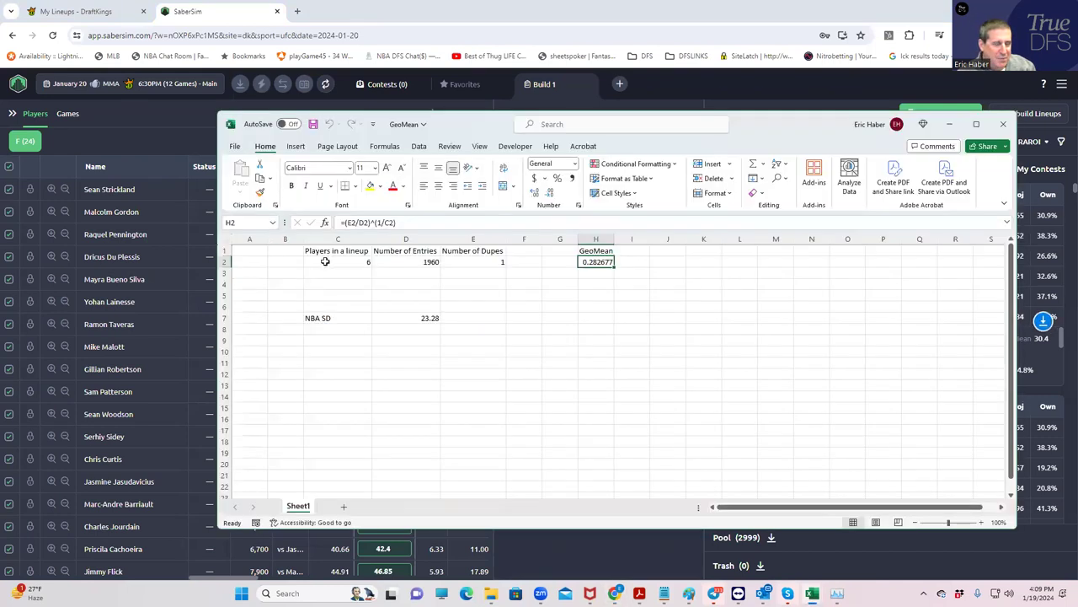
{"action": "left_click", "coordinate": [326, 262]}
{"action": "left_click", "coordinate": [421, 262]}
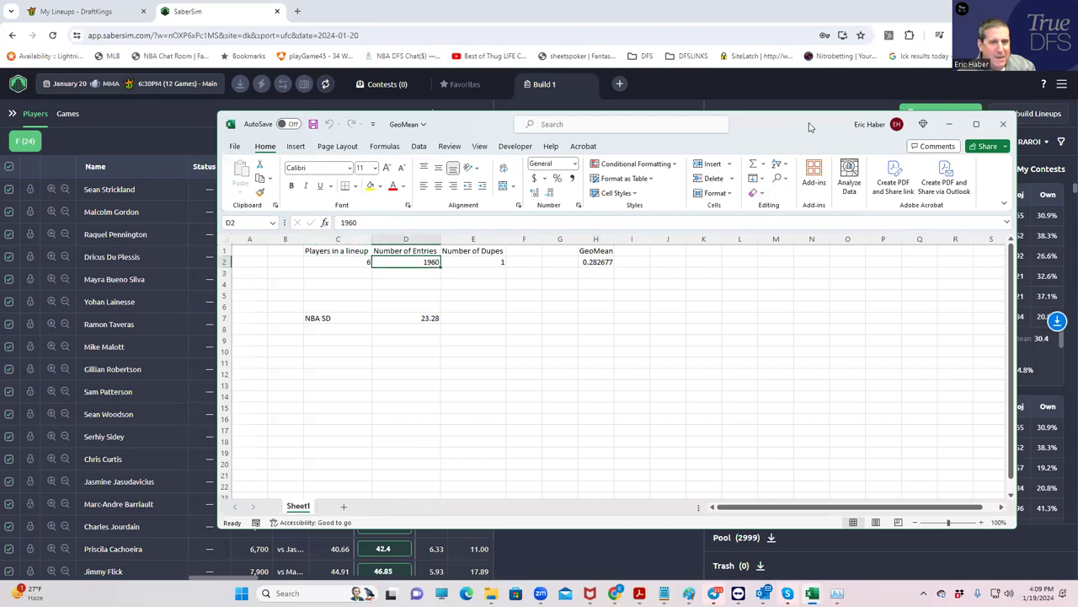
{"action": "key", "text": "alt+Tab"}
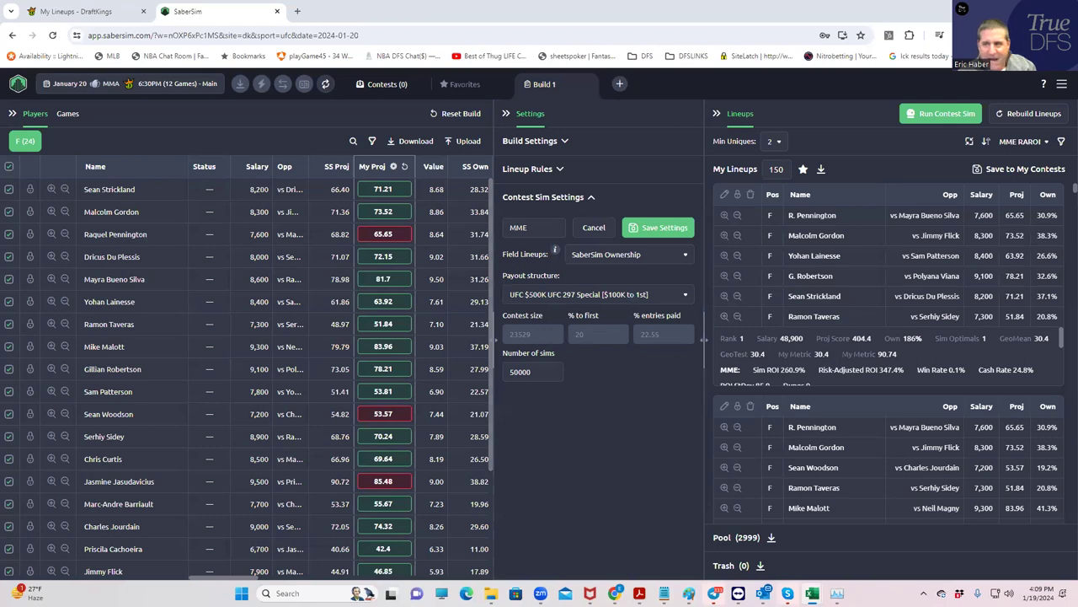
Step: In the GeoMean workbook, set the Number of Entries in D2 to 23529 and inspect the GeoMean in H2
{"action": "key", "text": "alt+Tab"}
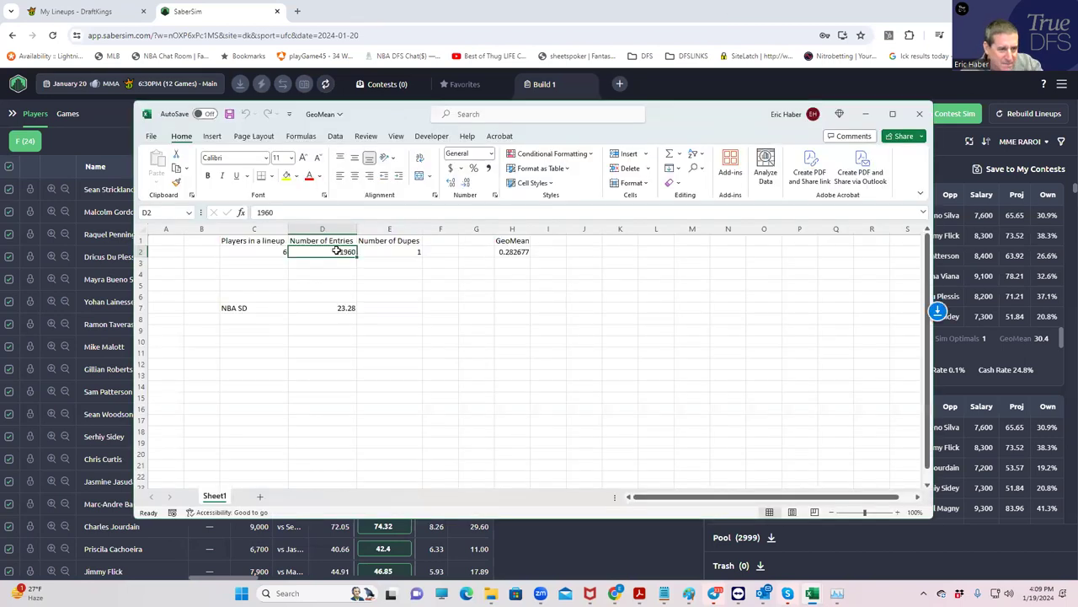
{"action": "type", "text": "23529"}
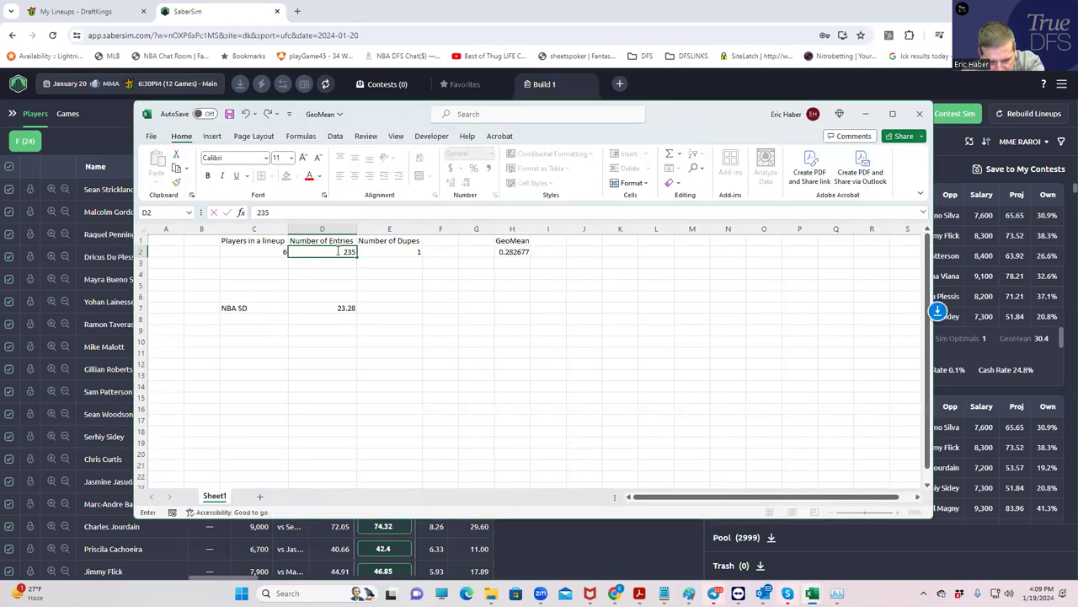
{"action": "left_click", "coordinate": [390, 297]}
{"action": "key", "text": "Up"}
{"action": "key", "text": "Up"}
{"action": "key", "text": "Up"}
{"action": "key", "text": "Up"}
{"action": "left_click", "coordinate": [513, 250]}
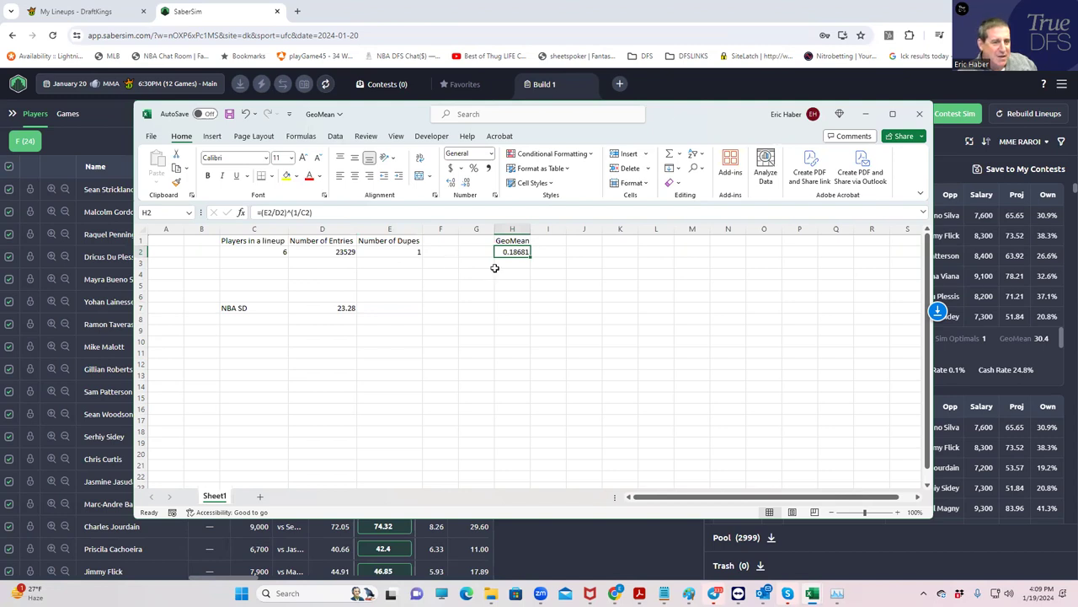
{"action": "left_click", "coordinate": [477, 284]}
Step: Set the Number of Dupes in E2 to 5 and check the recalculated GeoMean
{"action": "left_click", "coordinate": [406, 254]}
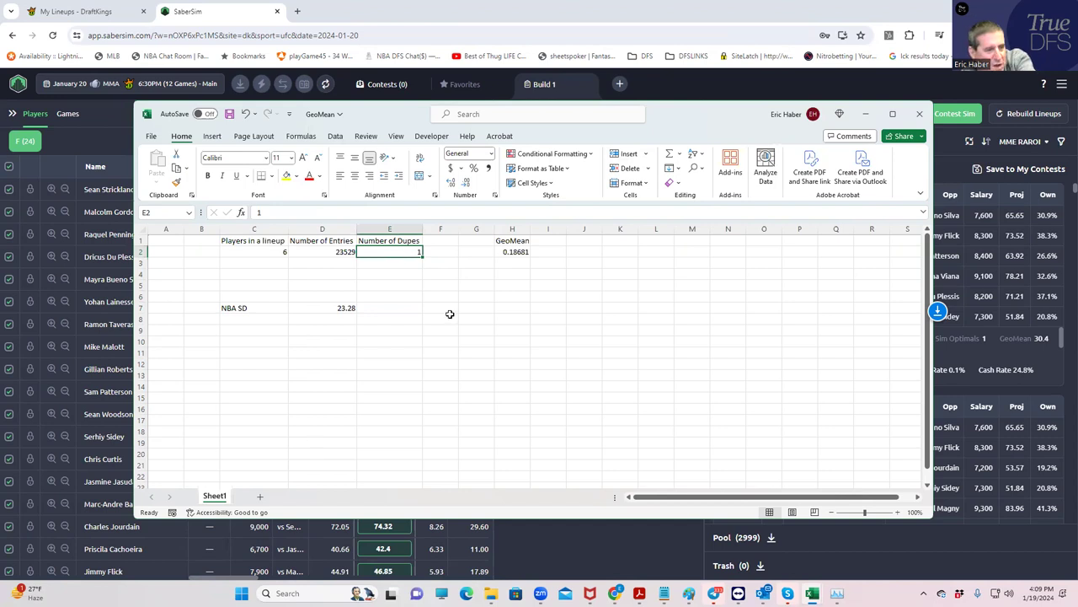
{"action": "type", "text": "5"}
{"action": "left_click", "coordinate": [421, 323]}
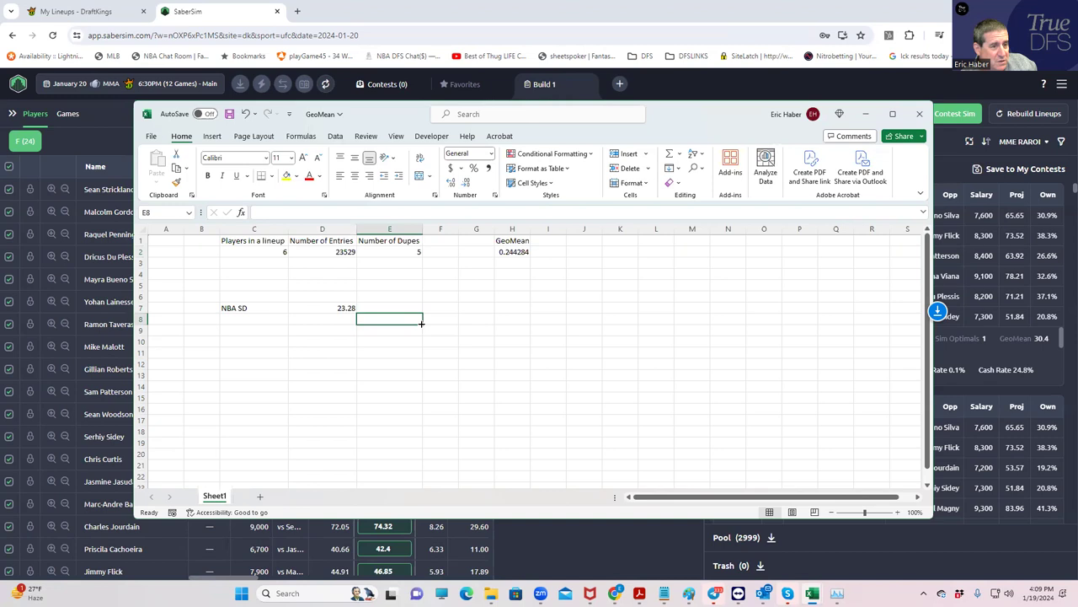
{"action": "left_click", "coordinate": [509, 252]}
Step: Set the Number of Dupes in E2 to 10 to test its effect on the GeoMean
{"action": "left_click", "coordinate": [397, 254]}
{"action": "type", "text": "10"}
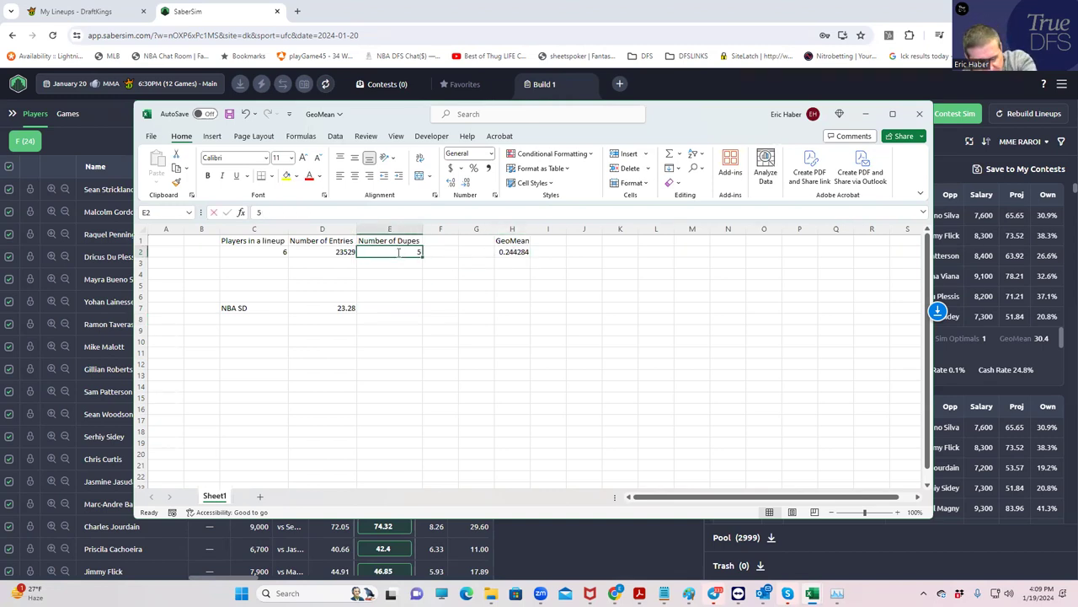
{"action": "left_click", "coordinate": [431, 287]}
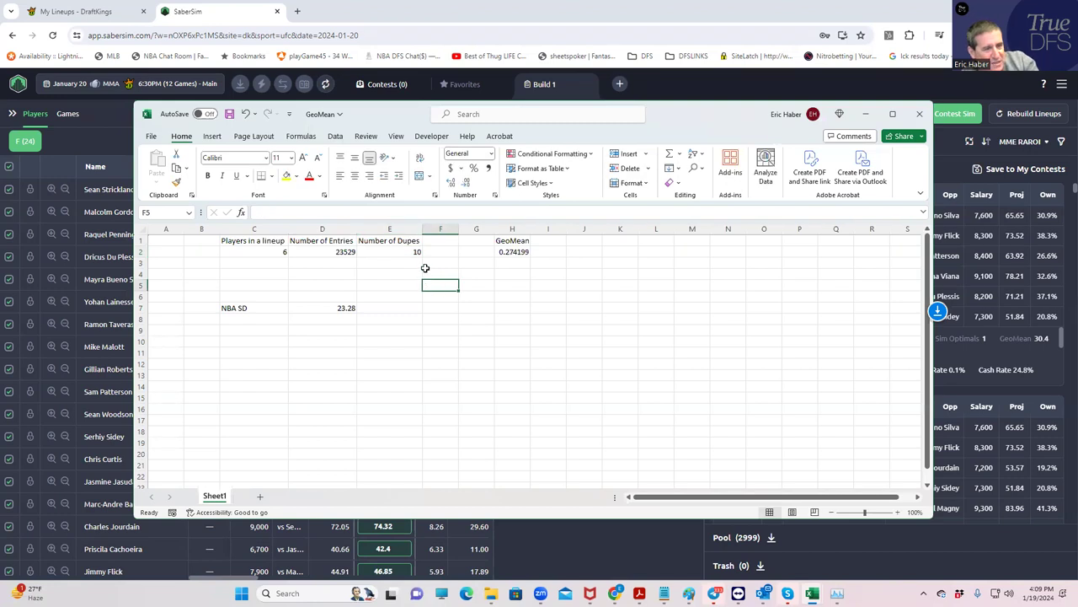
Step: Set the Number of Dupes in E2 back to 1
{"action": "left_click", "coordinate": [416, 254]}
{"action": "type", "text": "1"}
{"action": "left_click", "coordinate": [417, 293]}
{"action": "left_click", "coordinate": [406, 251]}
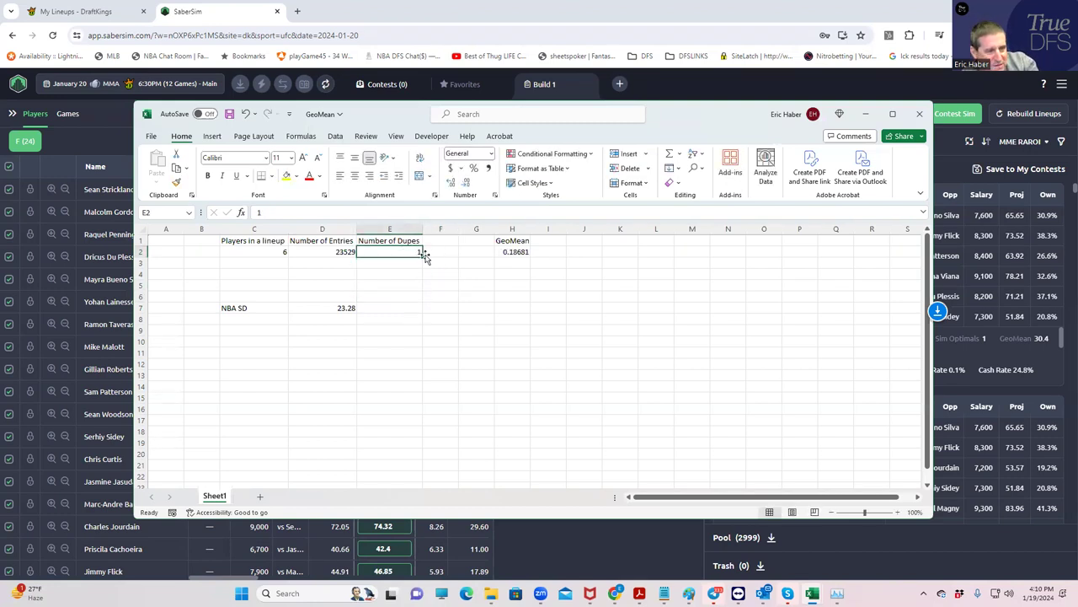
Step: Examine the GeoMean in H2 as the threshold for a lineup with a single dupe
{"action": "left_click", "coordinate": [514, 251]}
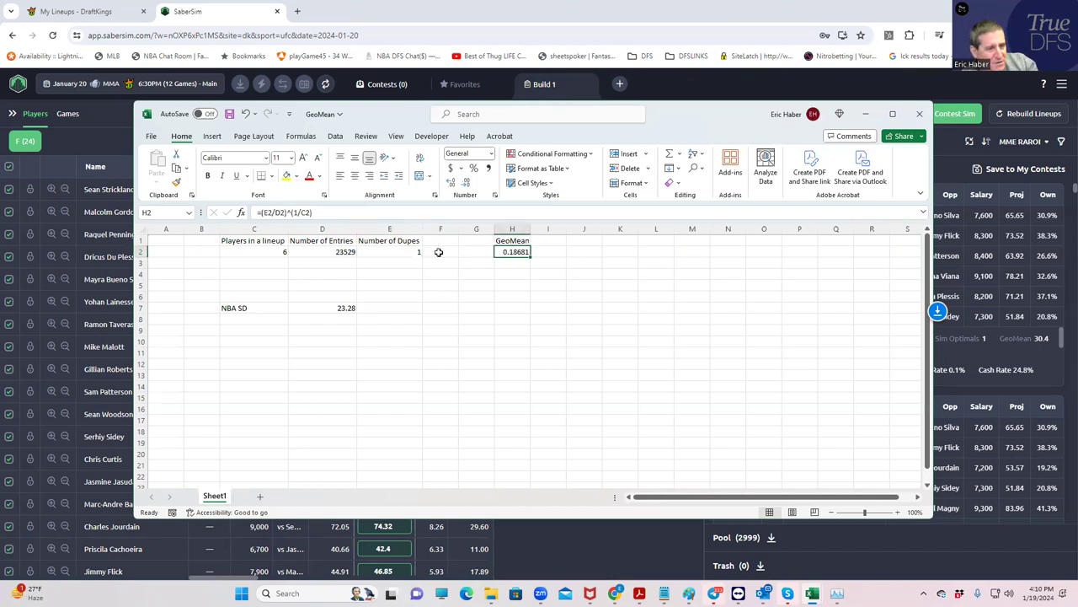
{"action": "left_click", "coordinate": [400, 252]}
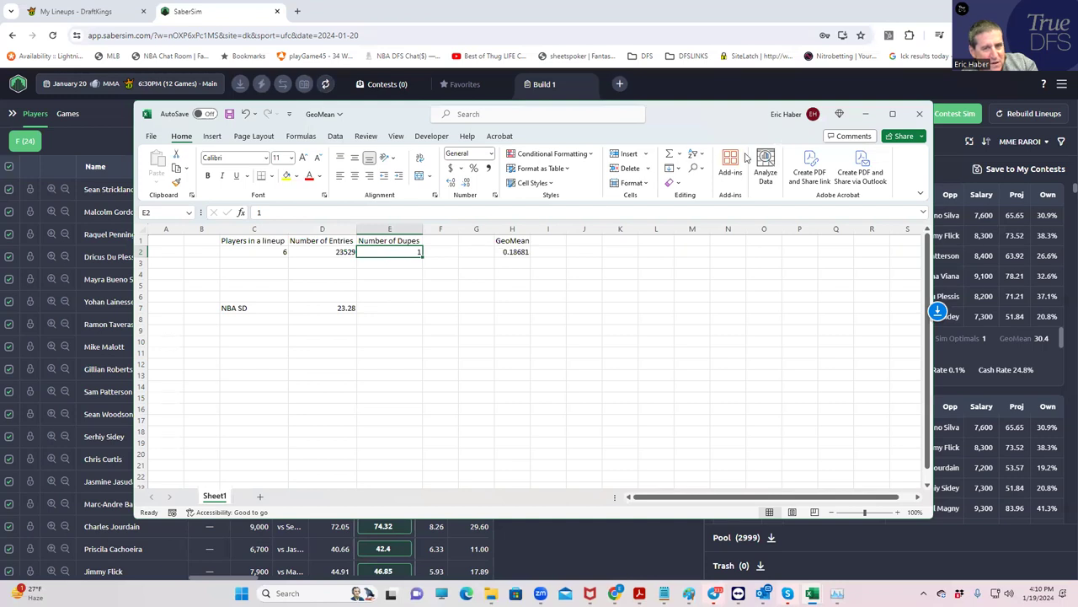
{"action": "left_click", "coordinate": [524, 251]}
{"action": "left_click", "coordinate": [531, 273]}
{"action": "left_click", "coordinate": [513, 251]}
{"action": "left_click", "coordinate": [517, 282]}
{"action": "left_click", "coordinate": [515, 251]}
{"action": "left_click", "coordinate": [516, 284]}
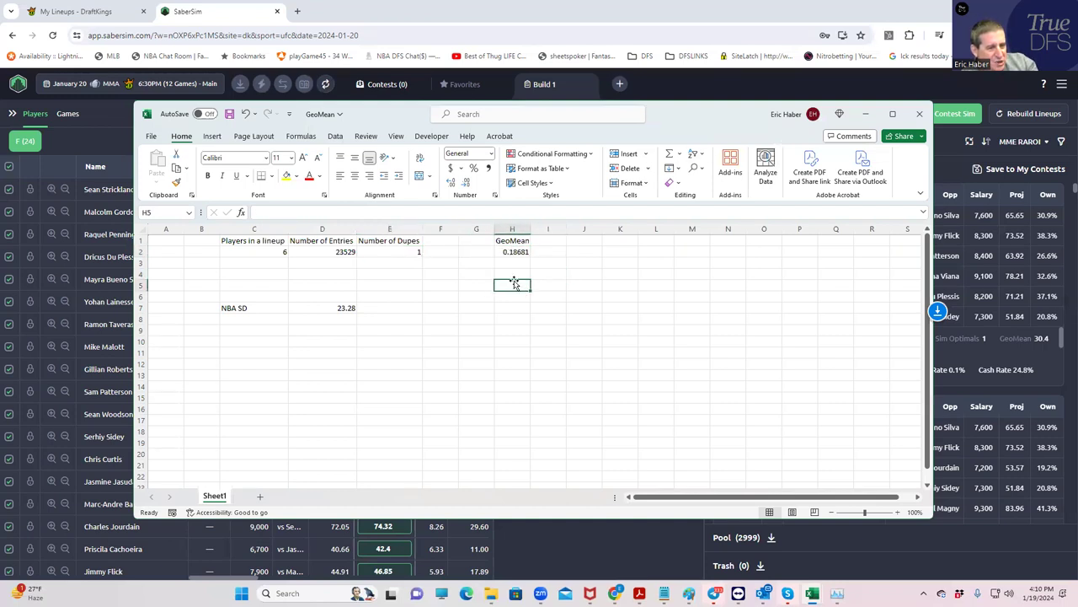
{"action": "left_click", "coordinate": [514, 252]}
{"action": "left_click", "coordinate": [516, 295]}
{"action": "left_click", "coordinate": [516, 252]}
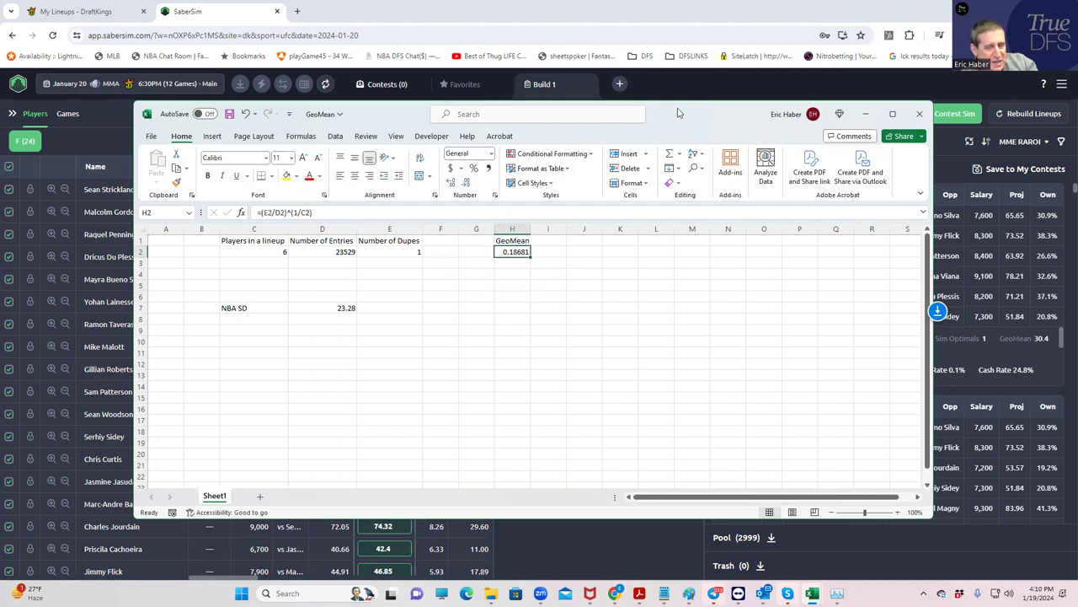
Step: Switch to SaberSim, filter the lineup pool to lineups with GeoMean less than 19, and remove that filter after reviewing the lineups
{"action": "key", "text": "alt+Tab"}
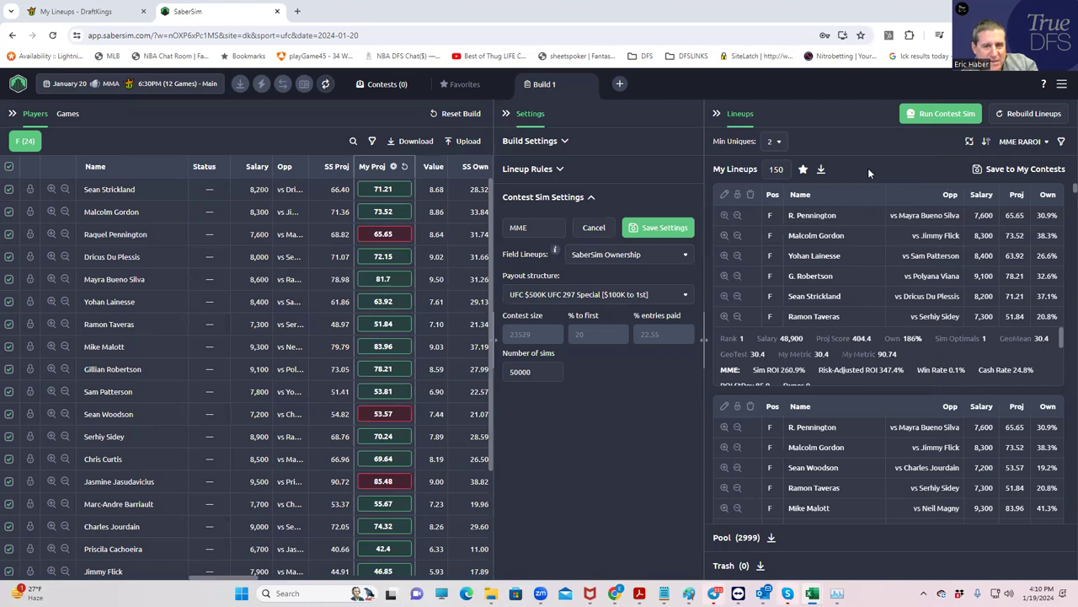
{"action": "left_click", "coordinate": [1062, 143]}
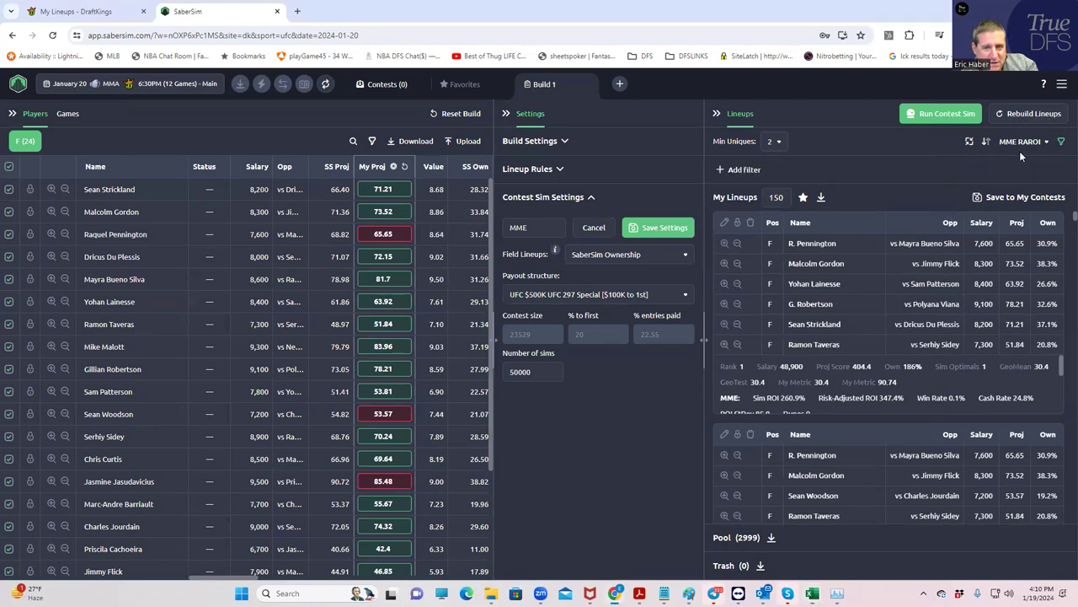
{"action": "left_click", "coordinate": [724, 171]}
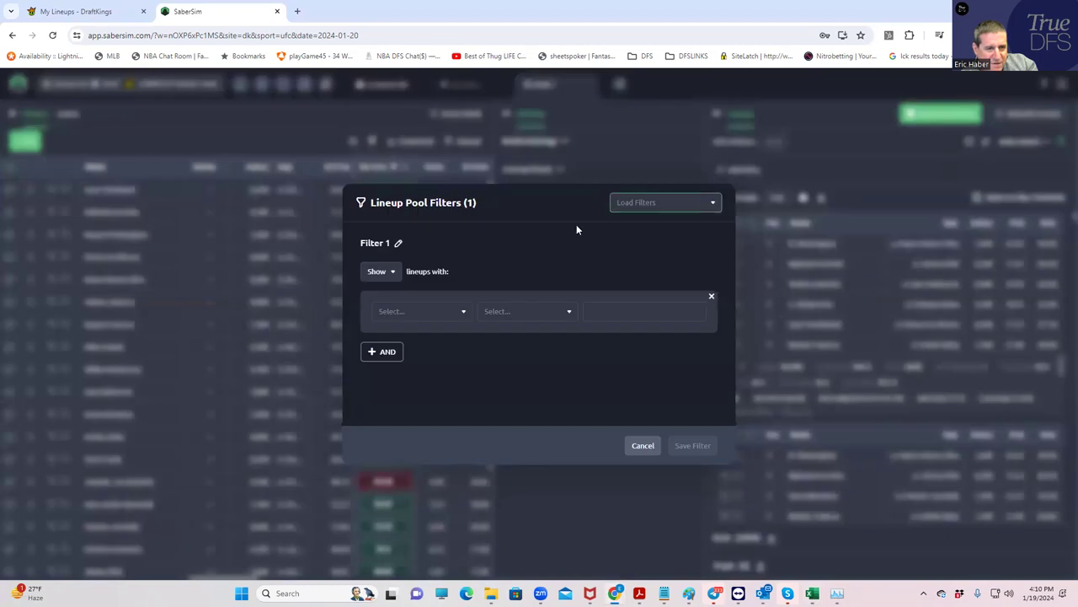
{"action": "left_click", "coordinate": [412, 313]}
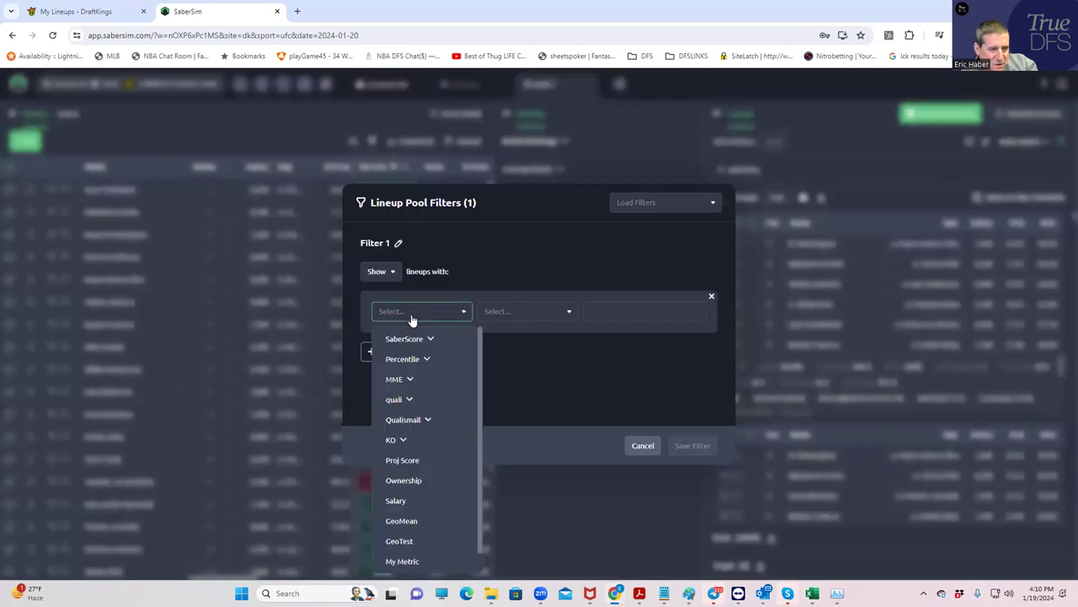
{"action": "left_click", "coordinate": [414, 520]}
{"action": "left_click", "coordinate": [529, 314]}
{"action": "left_click", "coordinate": [514, 355]}
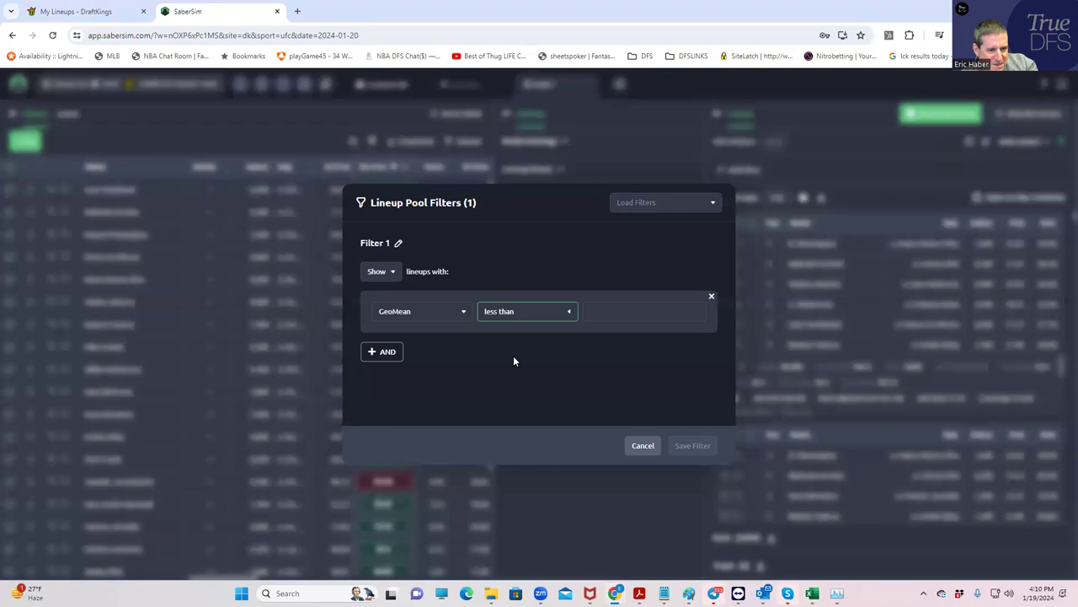
{"action": "left_click", "coordinate": [622, 314]}
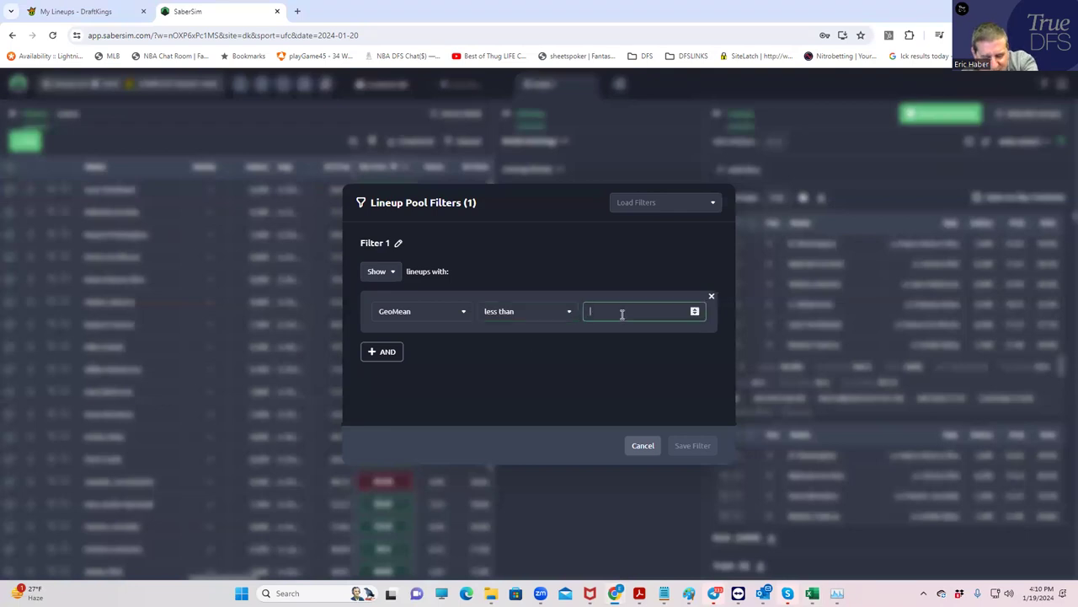
{"action": "type", "text": "19"}
{"action": "left_click", "coordinate": [578, 369]}
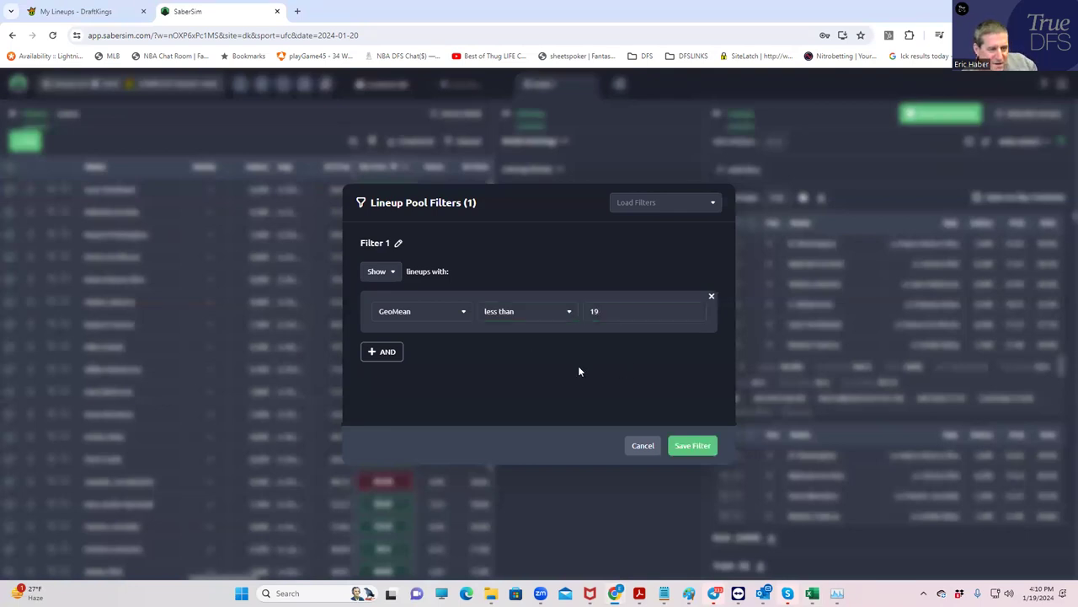
{"action": "left_click", "coordinate": [692, 445]}
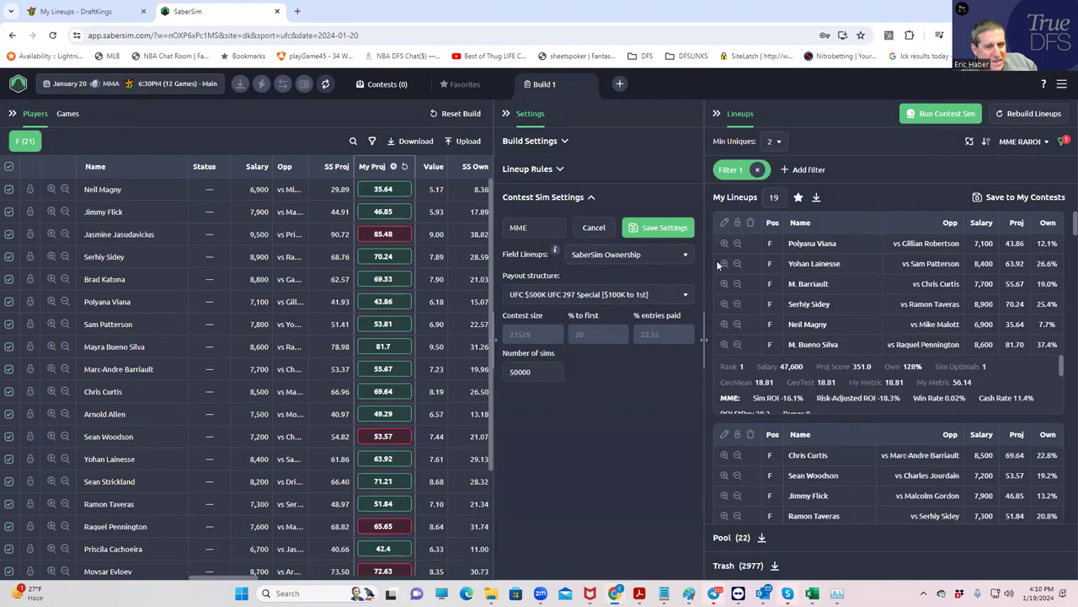
{"action": "left_click", "coordinate": [759, 170]}
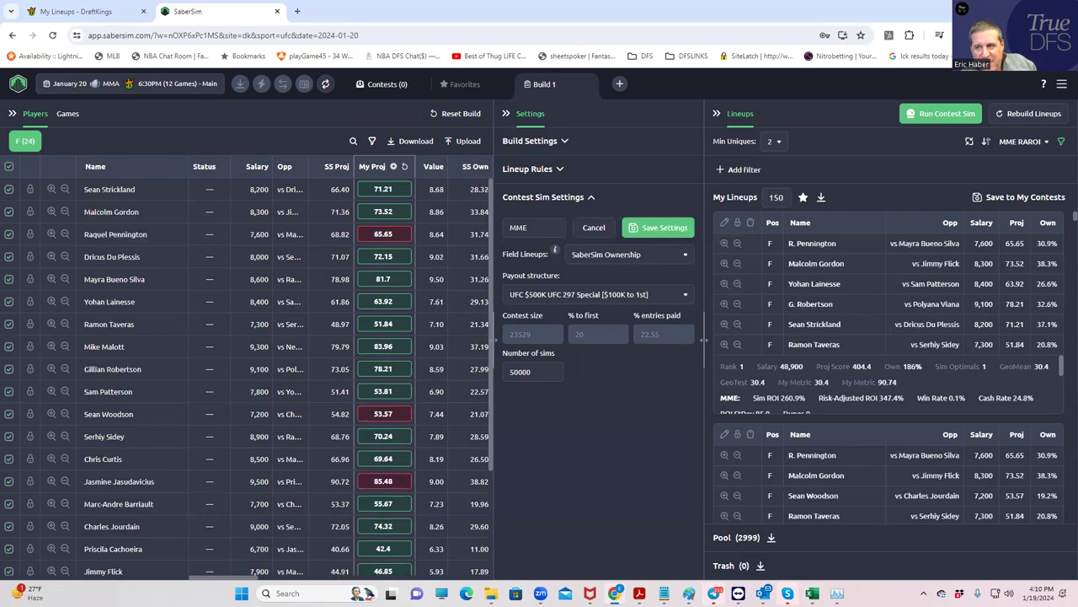
Step: Switch back to the GeoMean workbook in Excel and raise the Number of Dupes in E2 to 5
{"action": "key", "text": "alt+Tab"}
{"action": "left_click", "coordinate": [417, 249]}
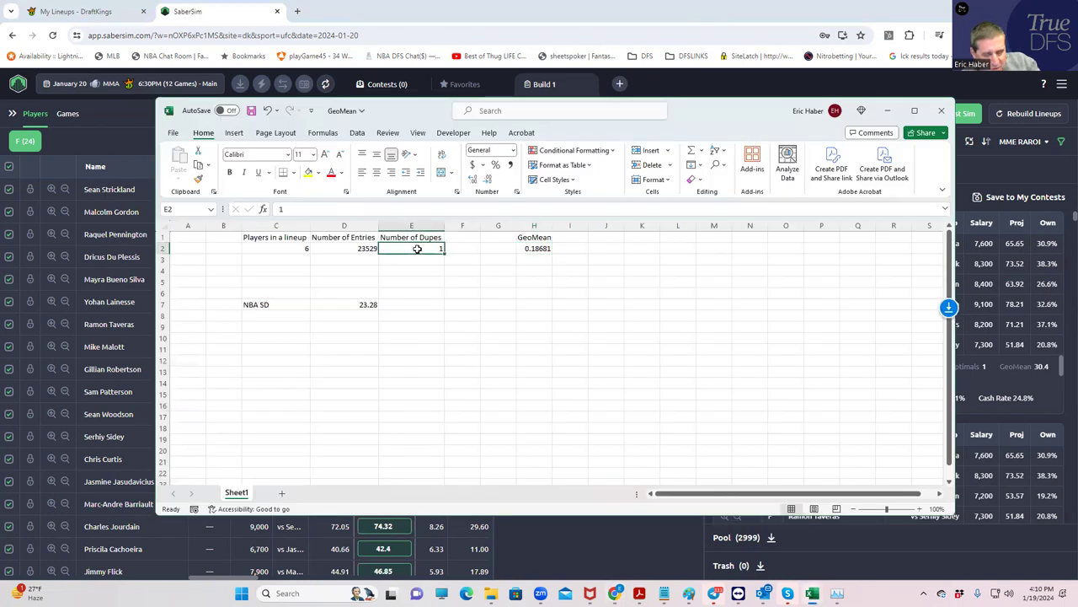
{"action": "type", "text": "5"}
{"action": "left_click", "coordinate": [495, 314]}
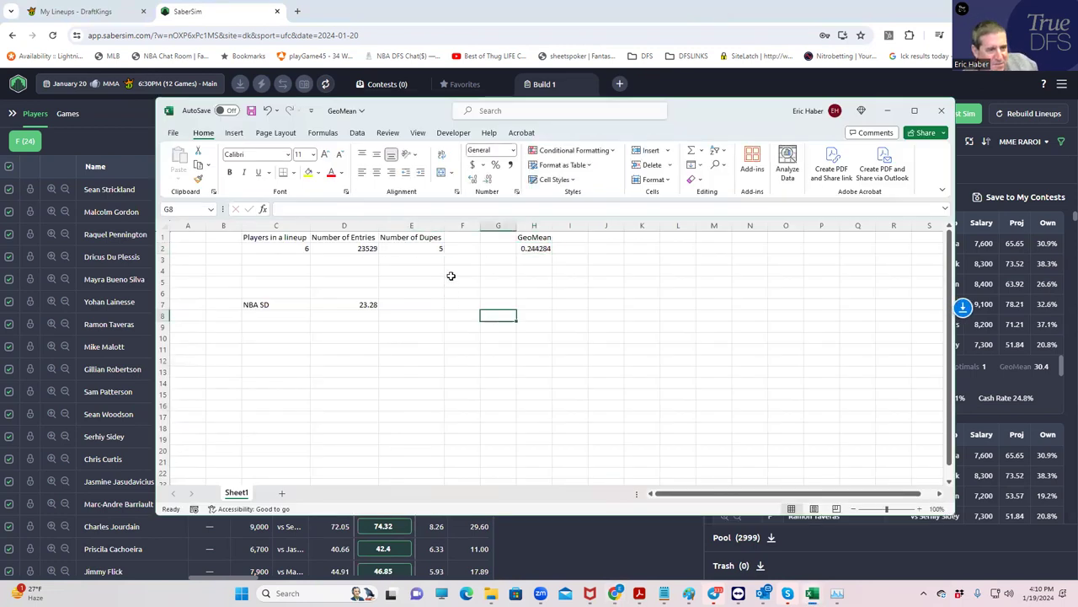
{"action": "left_click", "coordinate": [428, 248]}
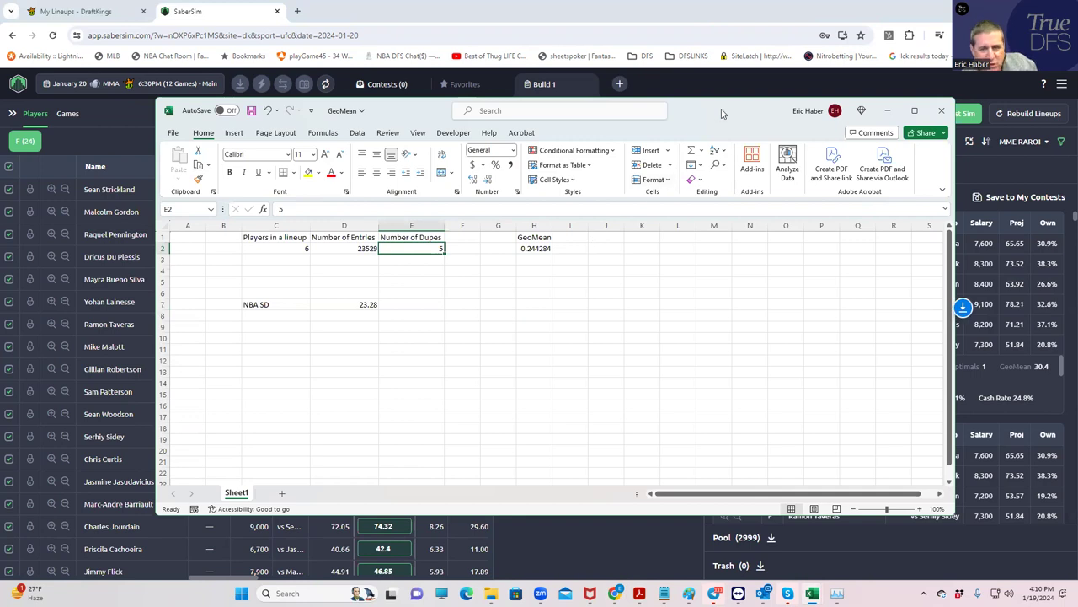
Step: Return to SaberSim and save a lineup pool filter that shows lineups with GeoMean less than 24.4
{"action": "left_click", "coordinate": [887, 111]}
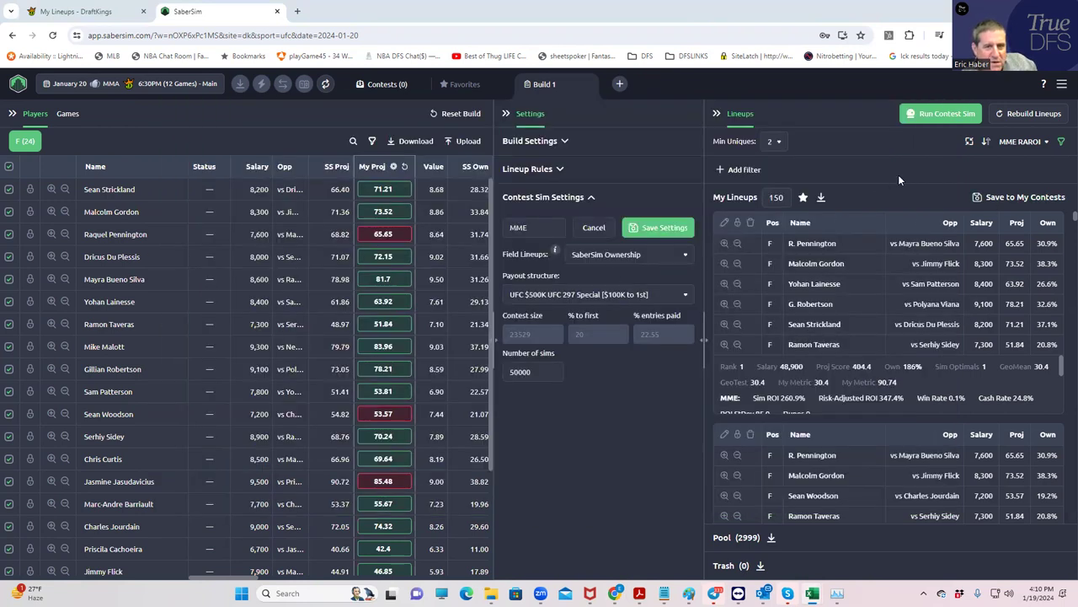
{"action": "left_click", "coordinate": [1059, 141]}
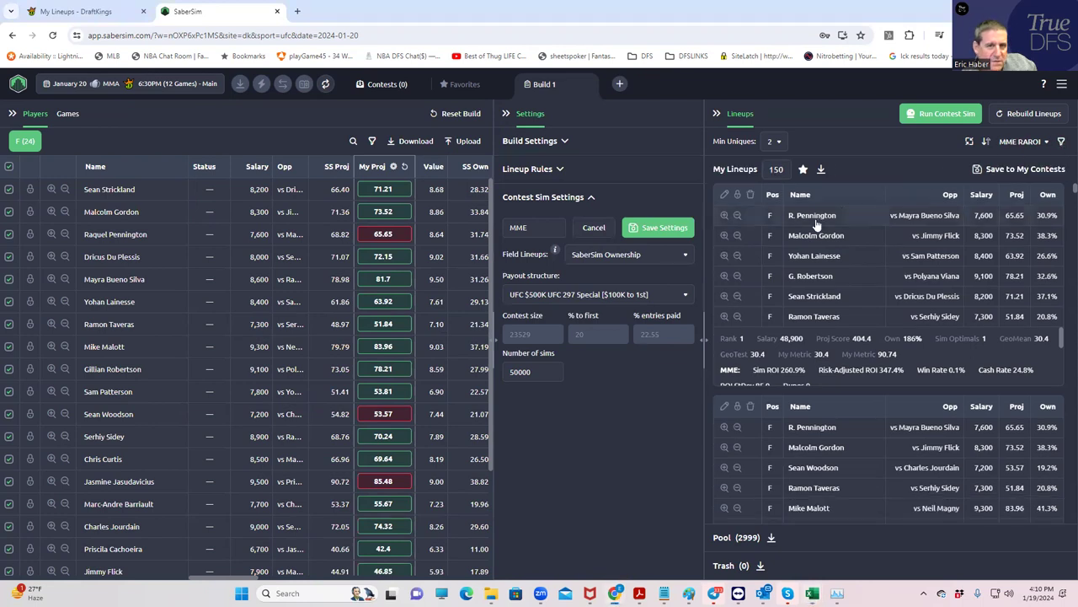
{"action": "left_click", "coordinate": [1061, 142]}
{"action": "left_click", "coordinate": [723, 171]}
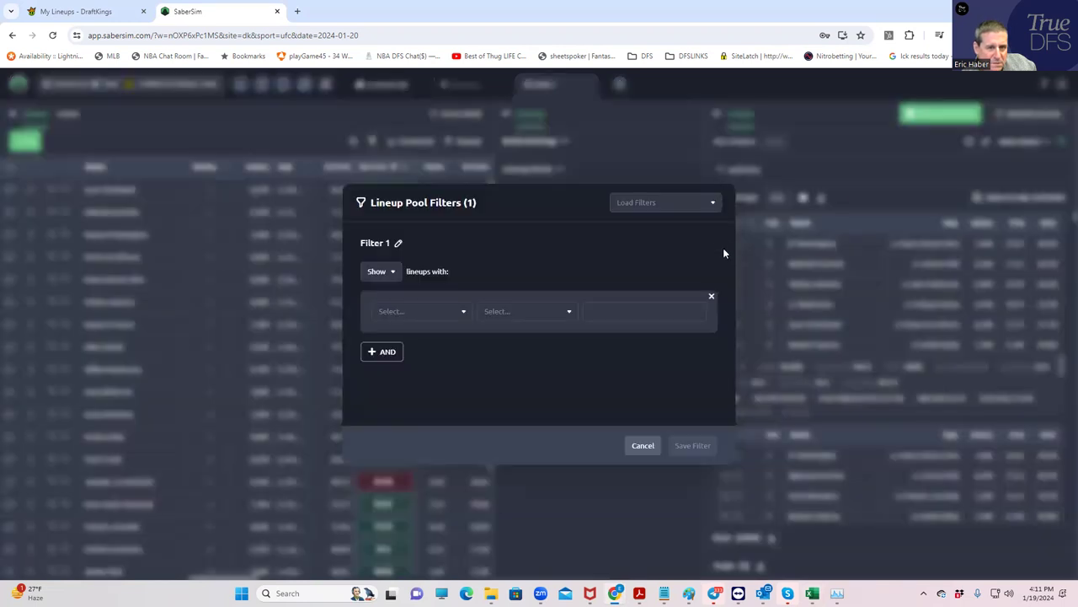
{"action": "left_click", "coordinate": [455, 310]}
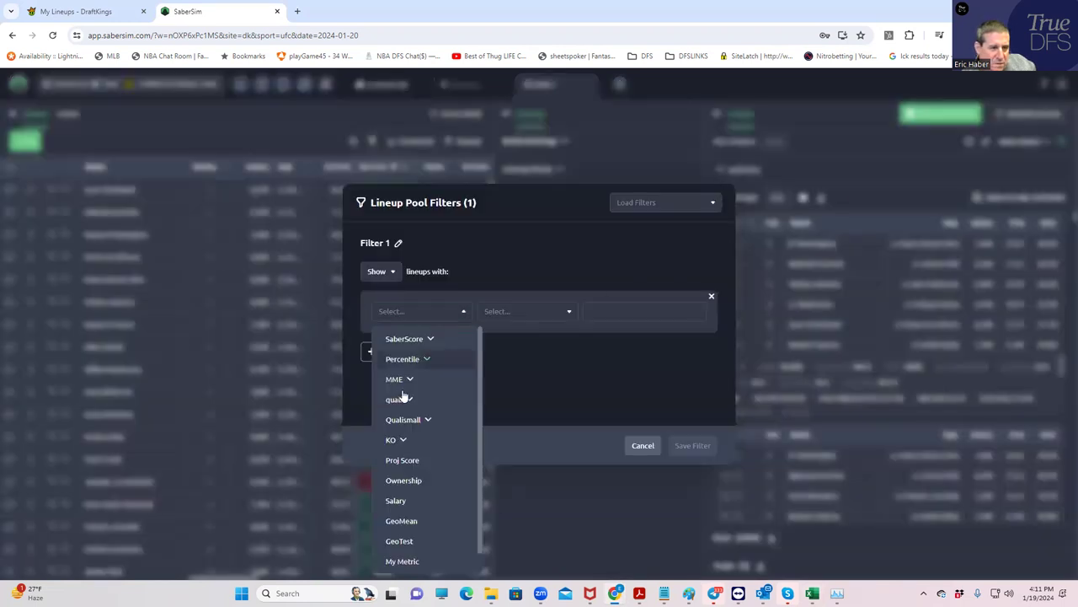
{"action": "left_click", "coordinate": [402, 520]}
{"action": "left_click", "coordinate": [517, 318]}
{"action": "left_click", "coordinate": [508, 360]}
{"action": "left_click", "coordinate": [609, 313]}
{"action": "type", "text": "24.4"}
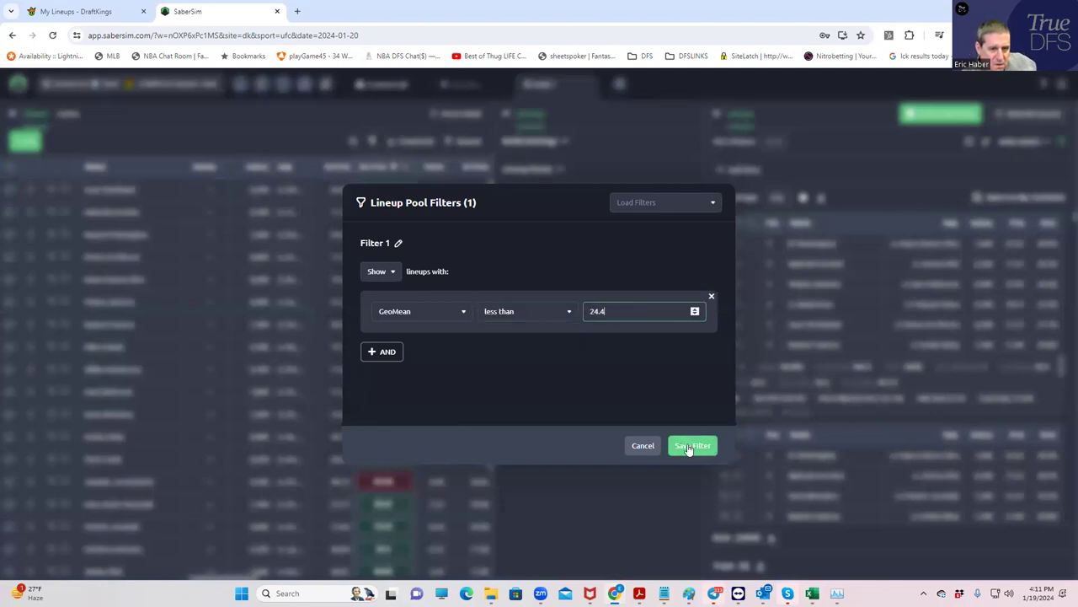
{"action": "left_click", "coordinate": [689, 443]}
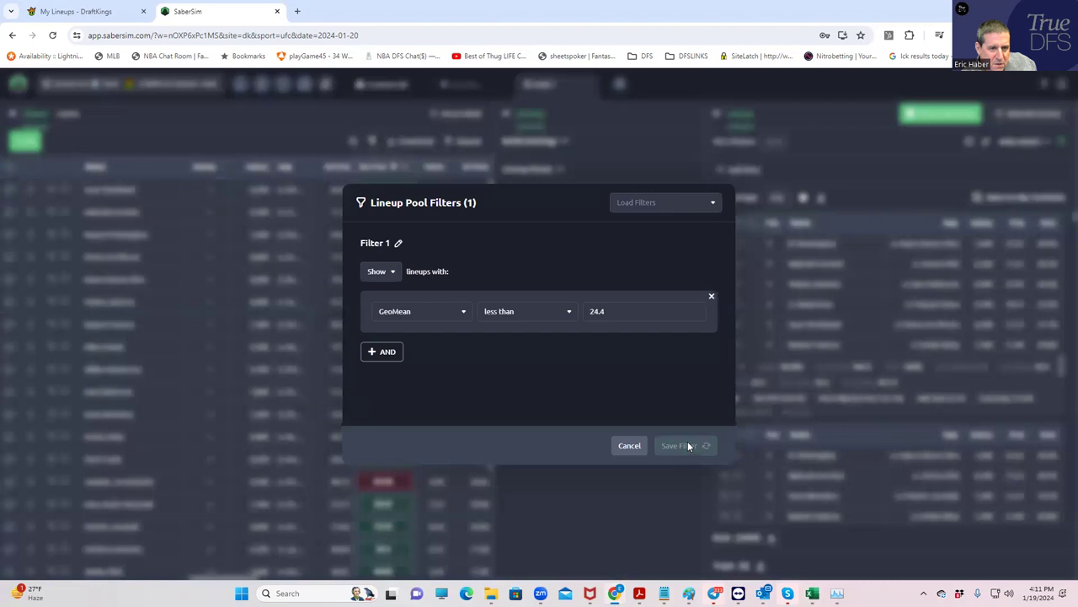